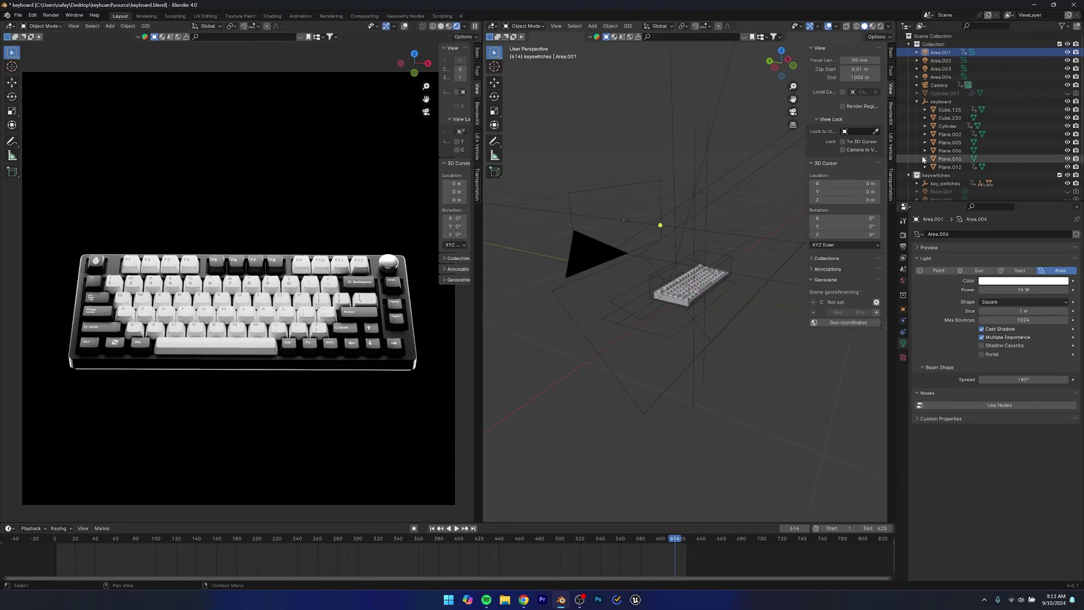
- Hide all four area lights and set the World background colour to grey, then back to black
drag(1068, 77, 1068, 52)
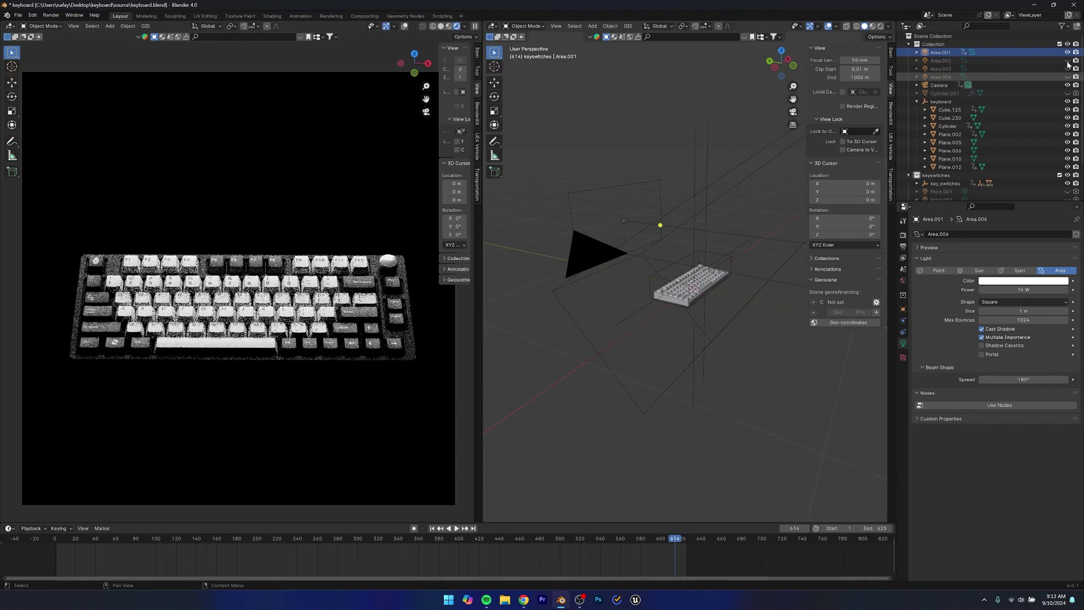
middle_drag(702, 293, 667, 323)
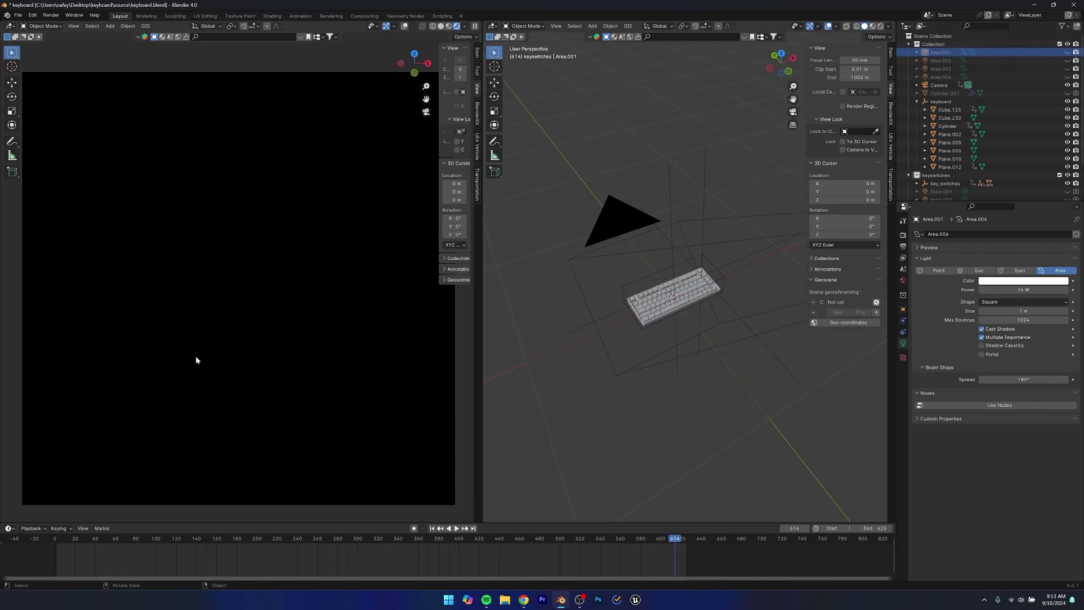
click(902, 282)
click(1019, 287)
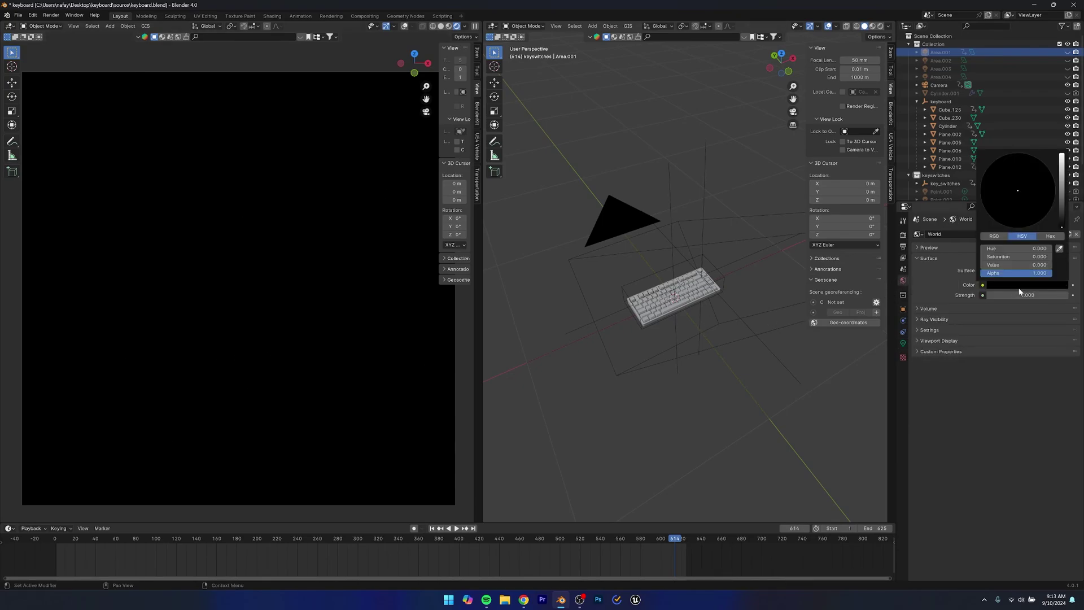
mouse_move(1062, 226)
mouse_down()
mouse_move(1057, 205)
mouse_move(1062, 227)
mouse_up()
click(1062, 286)
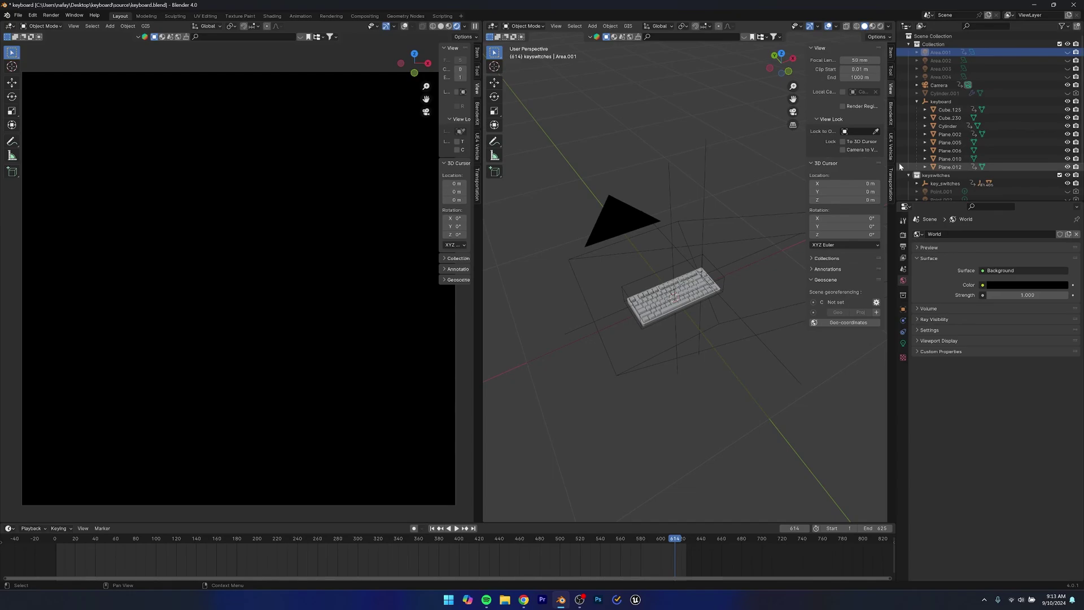
- Show Area.001 again and hide the camera from the viewport
click(1068, 52)
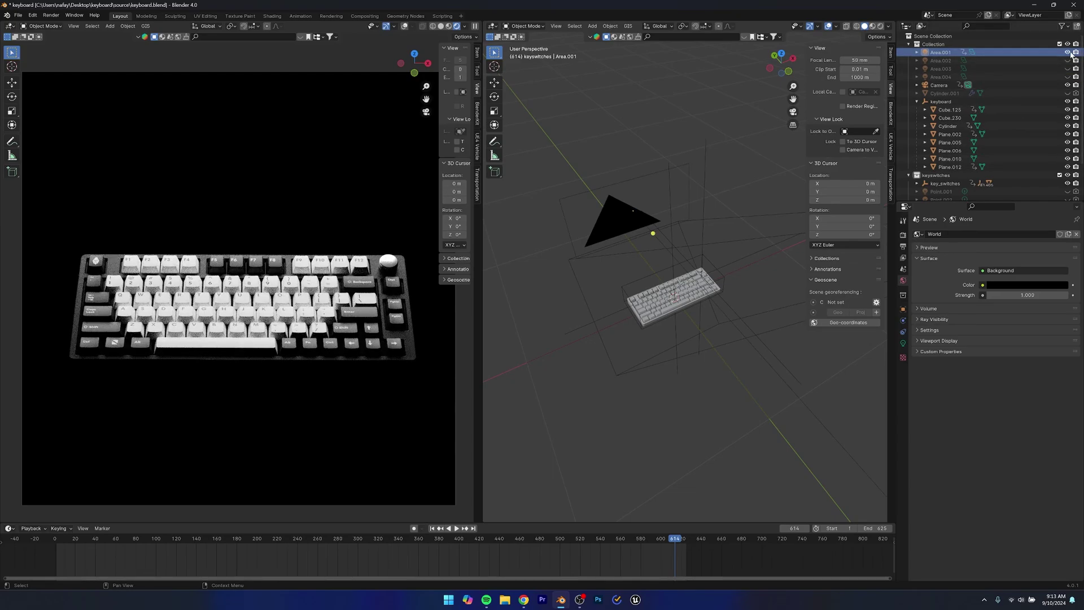
middle_drag(622, 248, 644, 245)
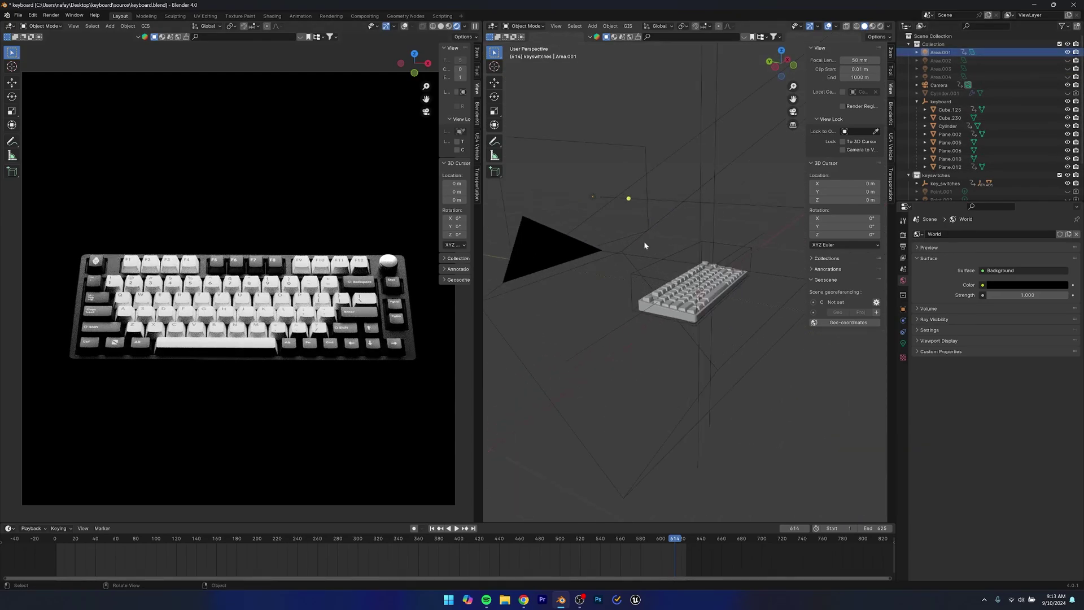
click(545, 396)
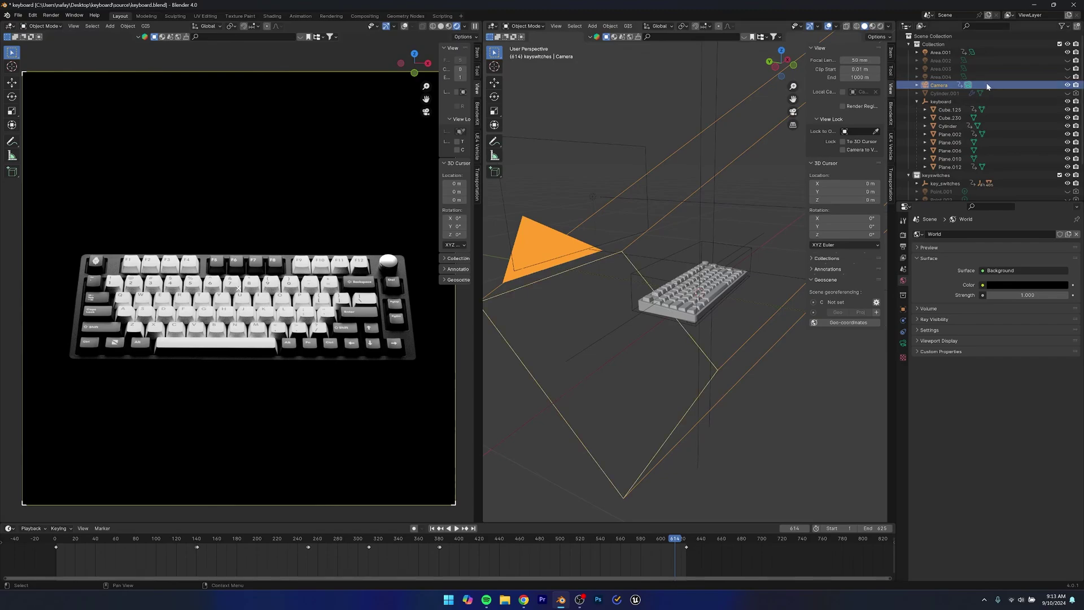
click(1067, 85)
middle_drag(637, 251, 645, 253)
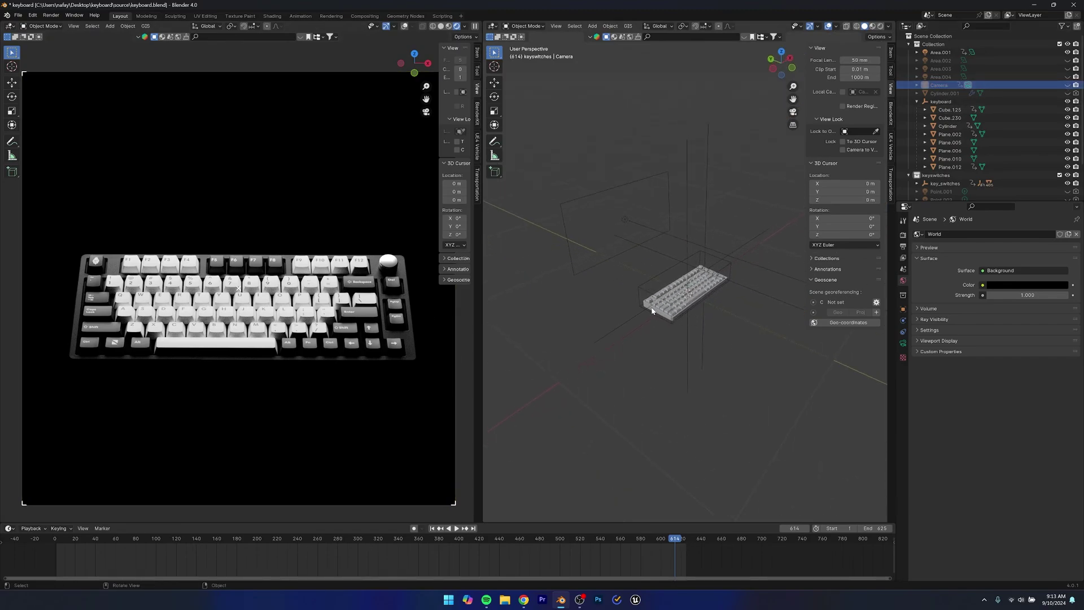
- Select the Area.001 light and zoom around it to inspect its position
click(622, 224)
middle_drag(623, 223, 620, 270)
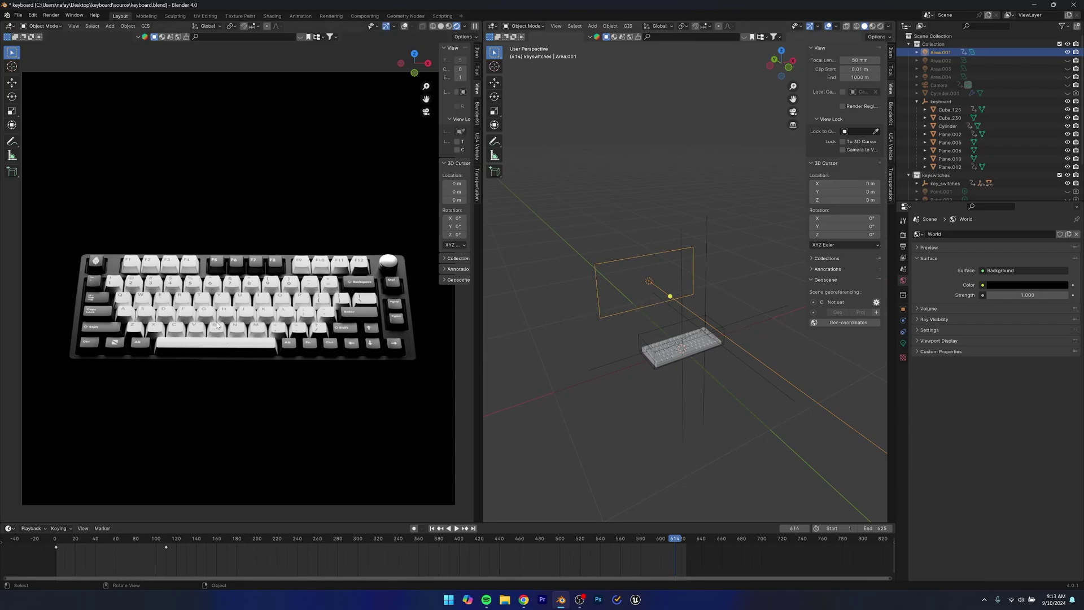
scroll(162, 350, up, 2)
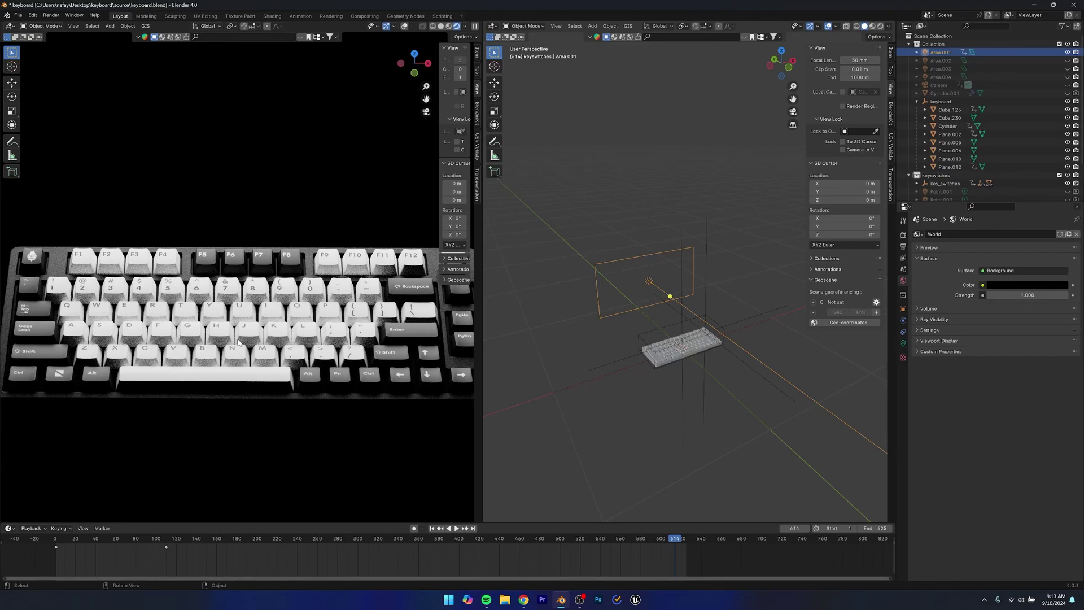
scroll(277, 342, down, 1)
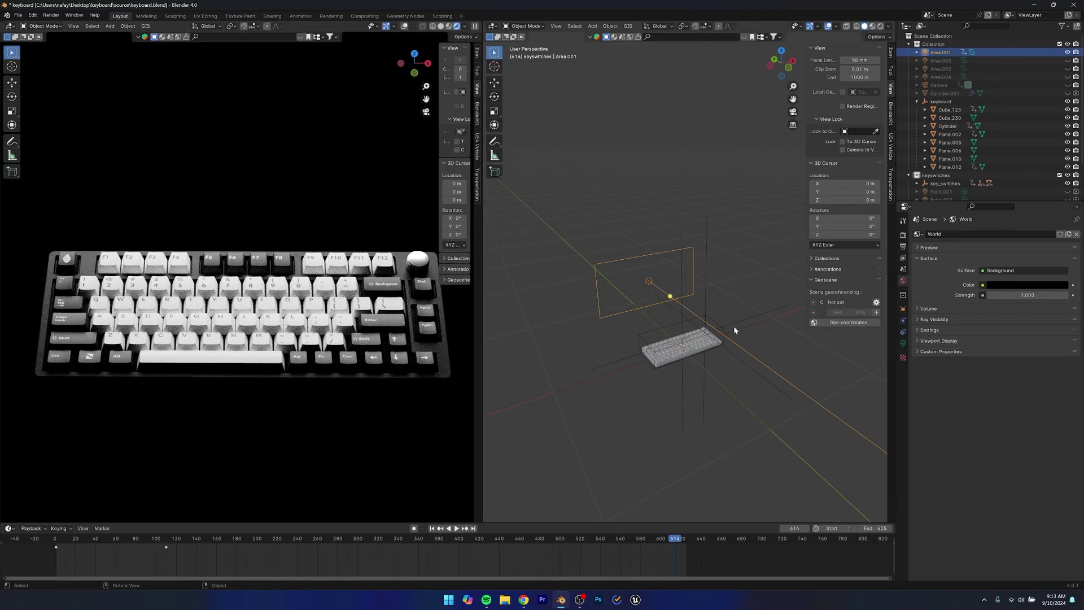
- Briefly test Area.002, then show Area.004 and move it beside the keyboard
click(1068, 60)
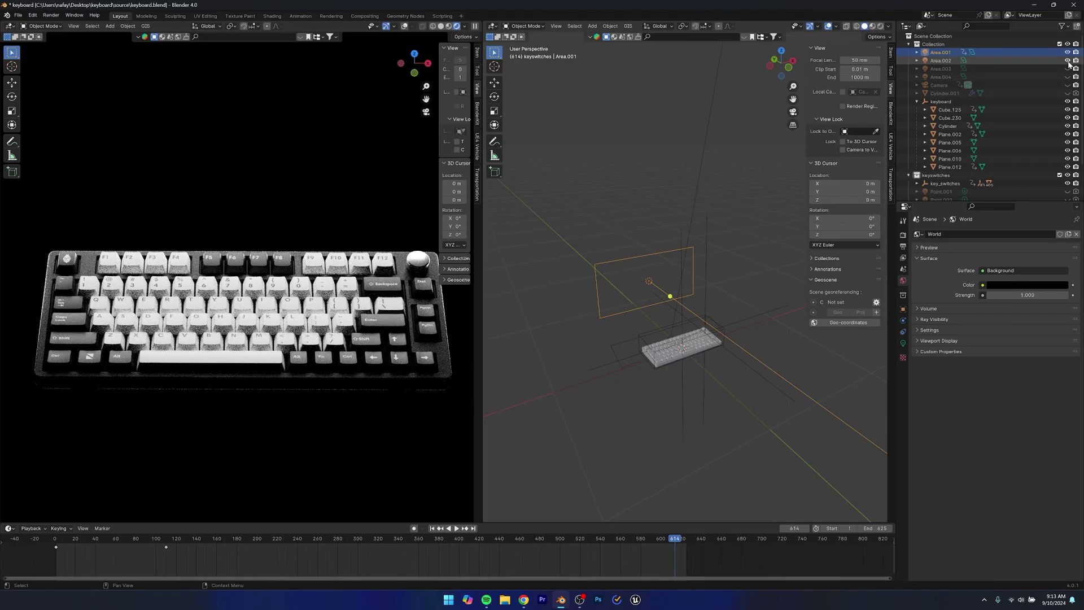
click(1068, 60)
click(1068, 77)
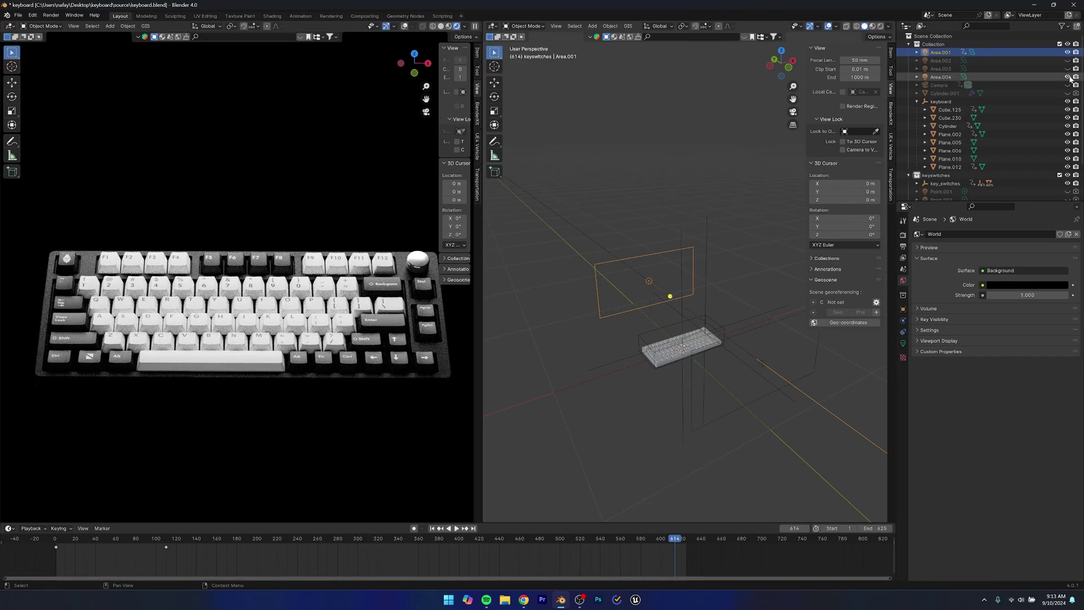
click(989, 76)
key(g)
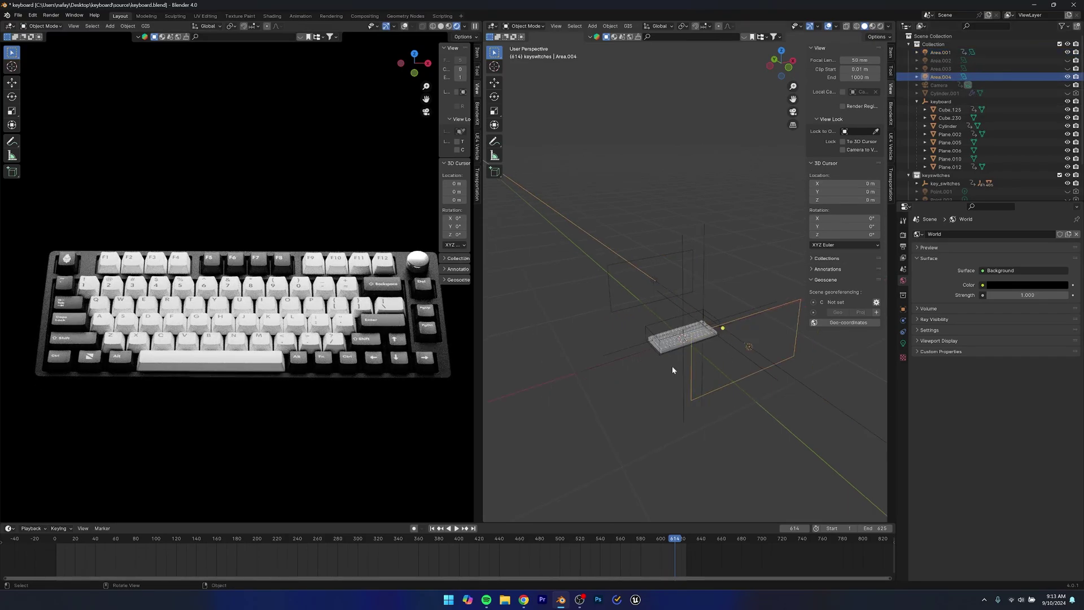
click(635, 375)
- Compare the render with Area.004 hidden and shown
middle_drag(635, 375, 697, 354)
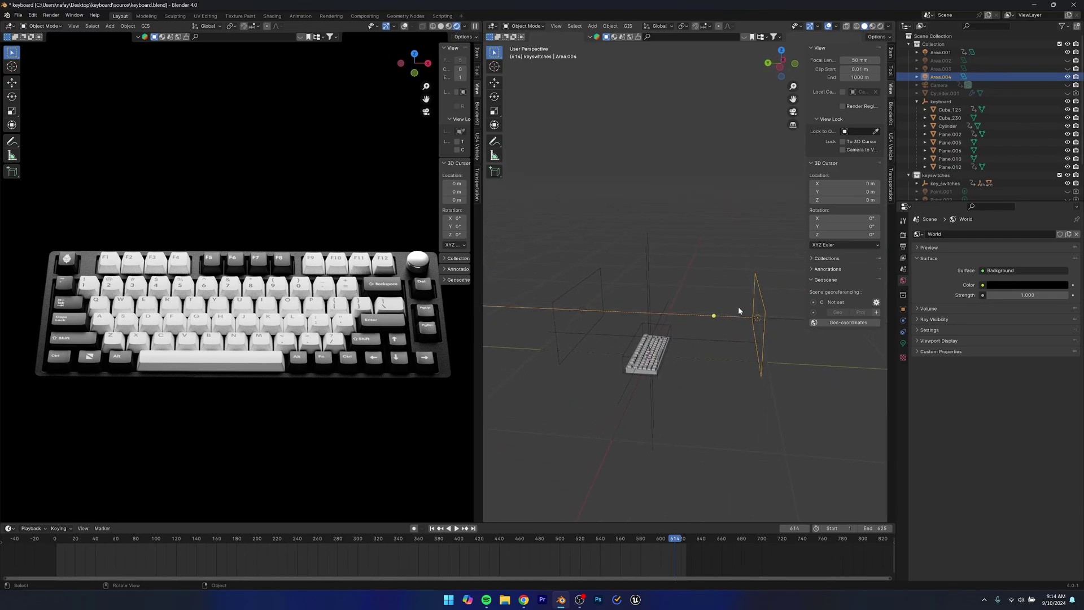
click(1068, 77)
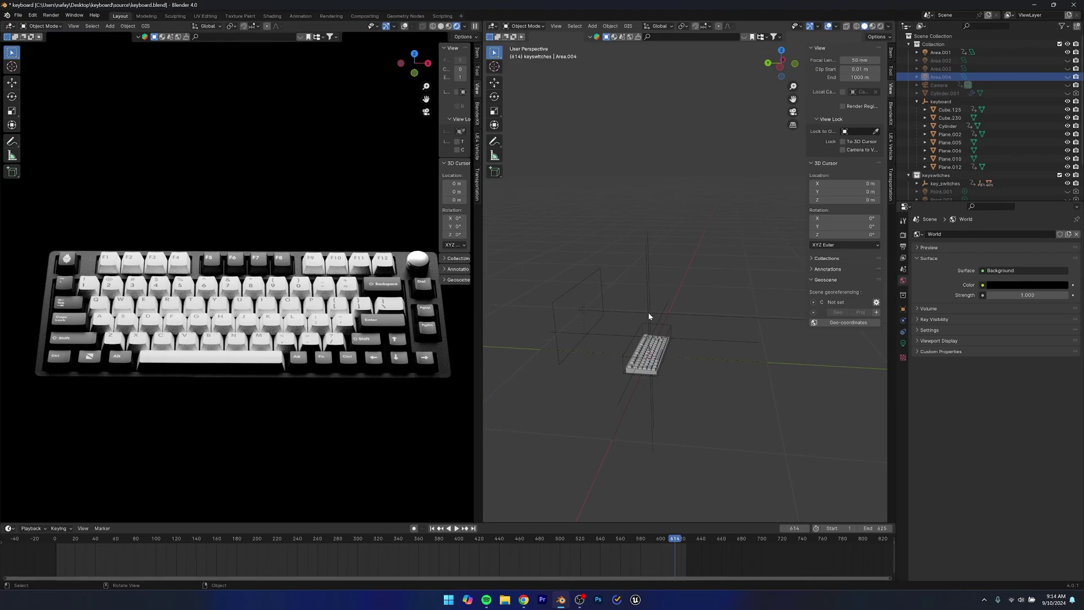
click(1068, 77)
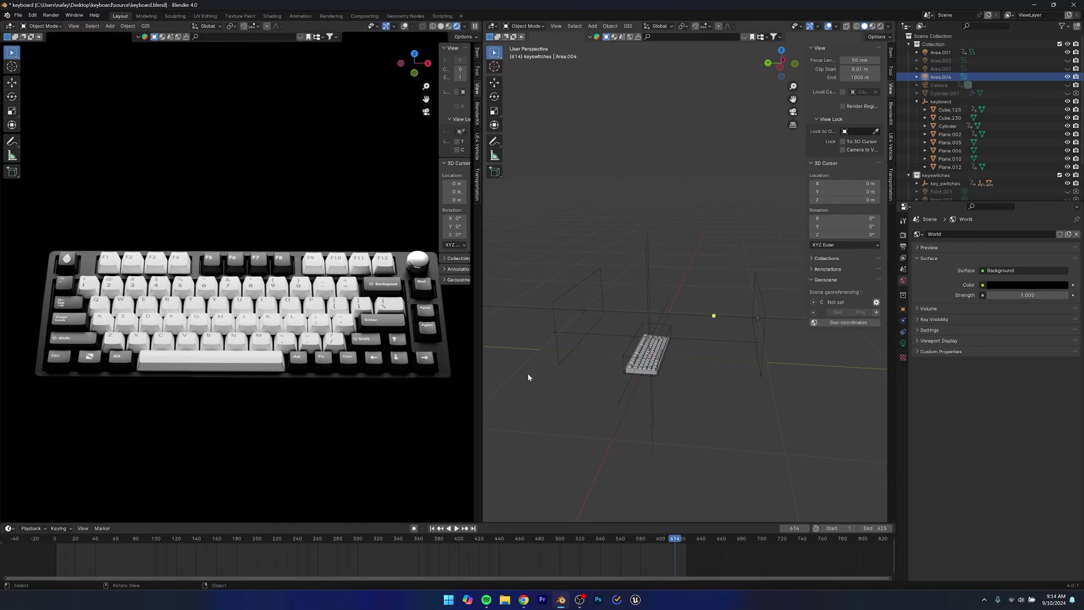
- Make Area.003 visible and select it
click(1031, 69)
click(1032, 61)
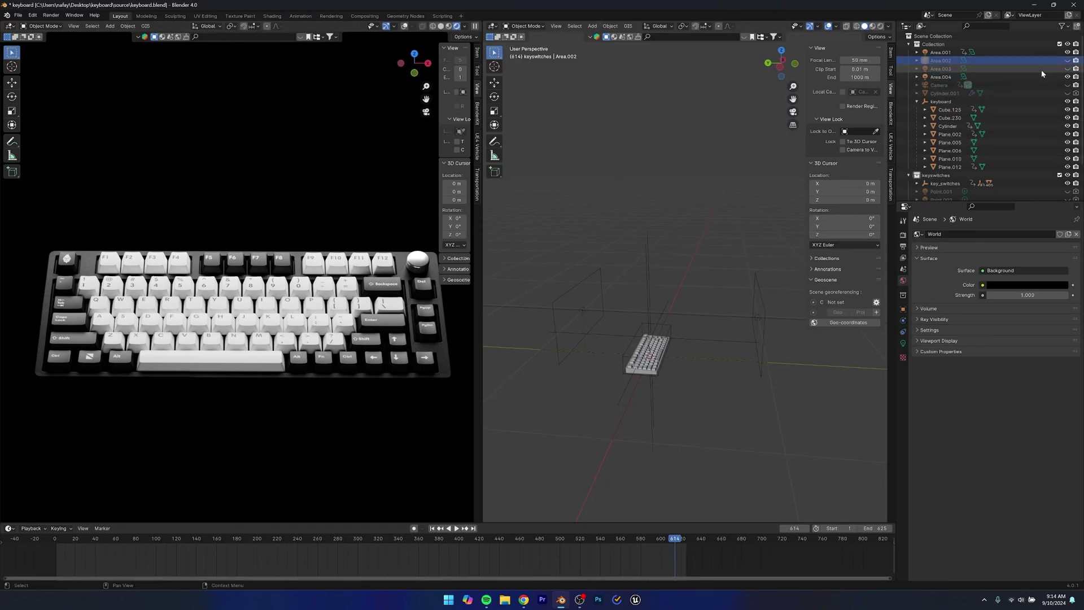
click(1042, 69)
click(1068, 68)
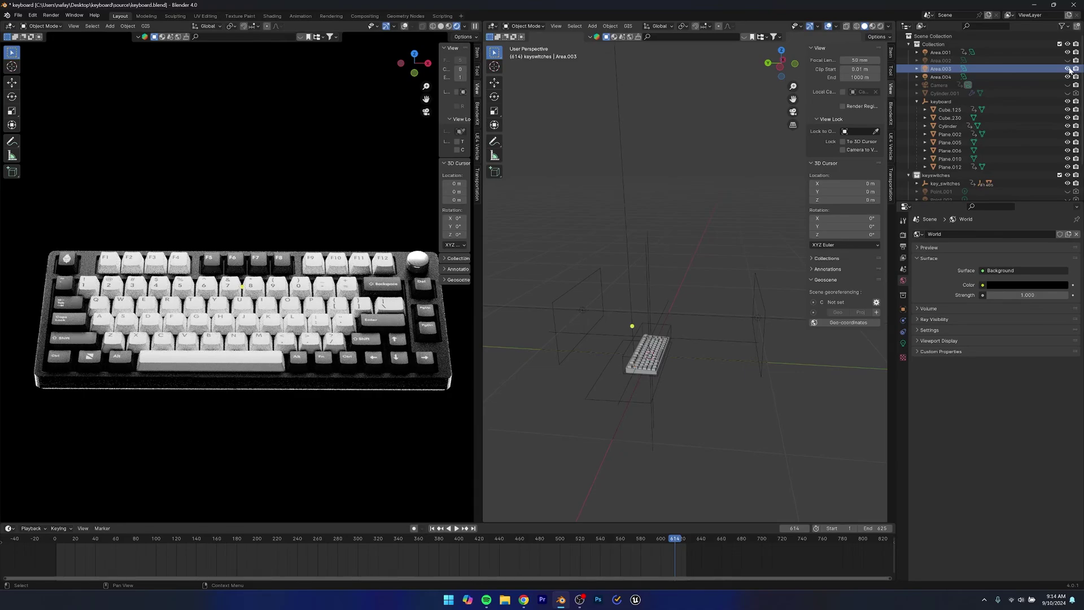
middle_drag(617, 423, 658, 386)
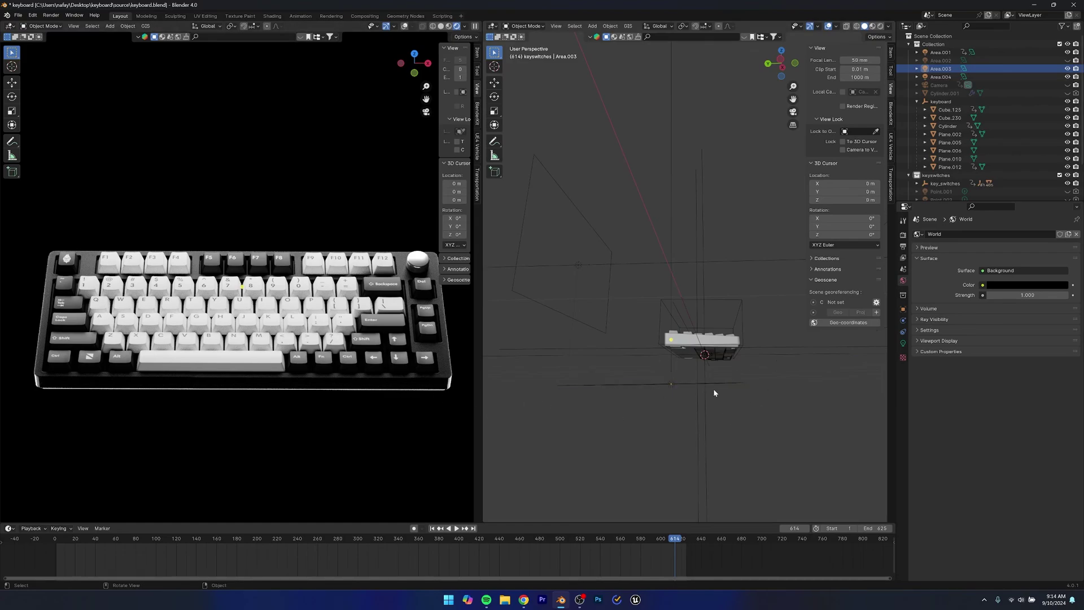
- View the render through the camera, comparing Area.003 hidden and shown
middle_drag(240, 392, 290, 206)
click(426, 112)
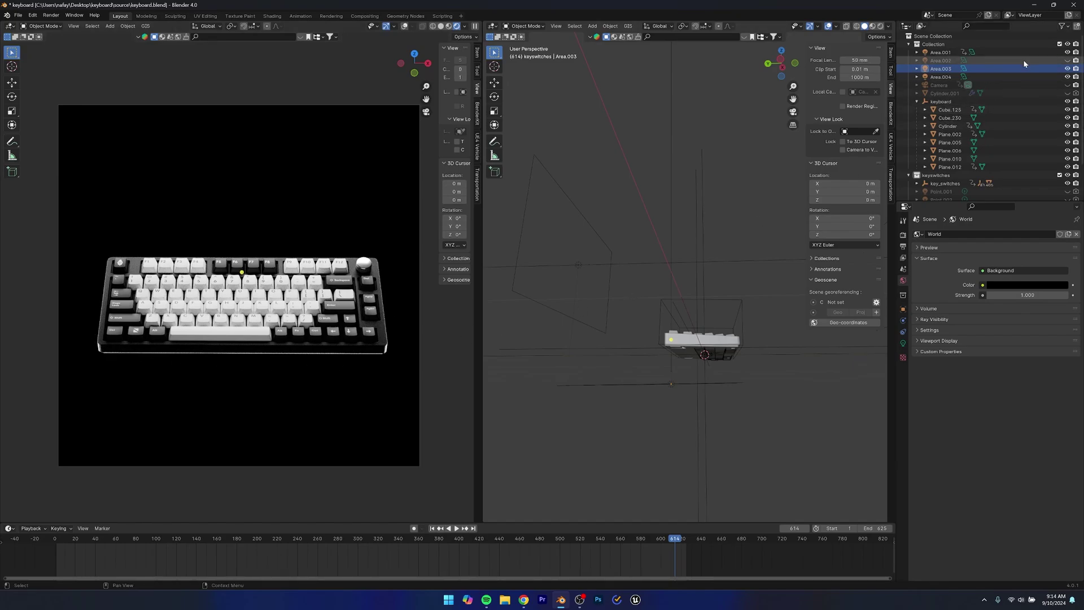
click(1068, 68)
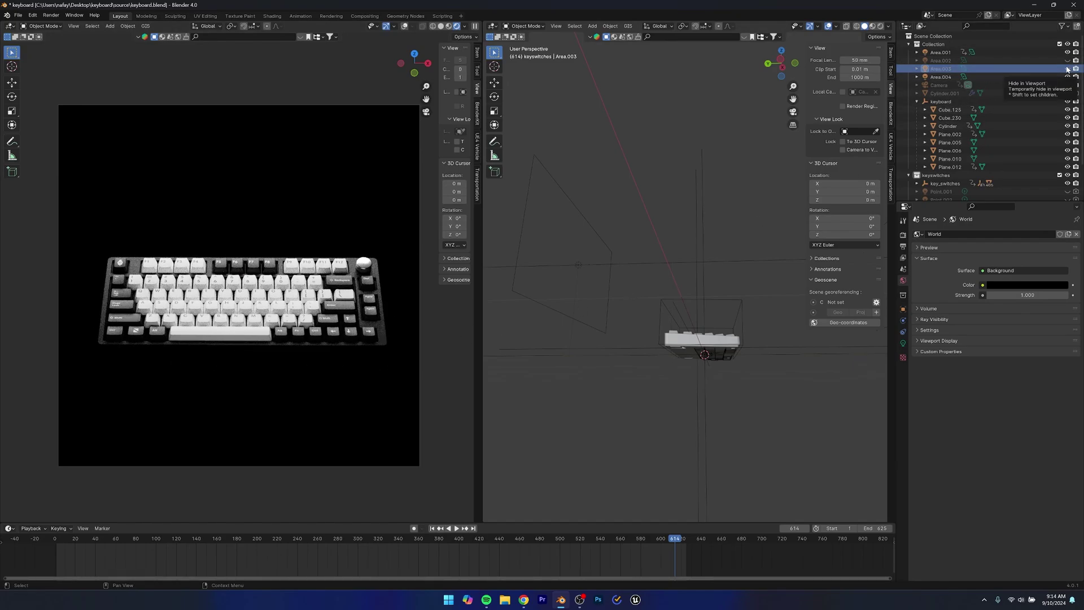
click(1068, 68)
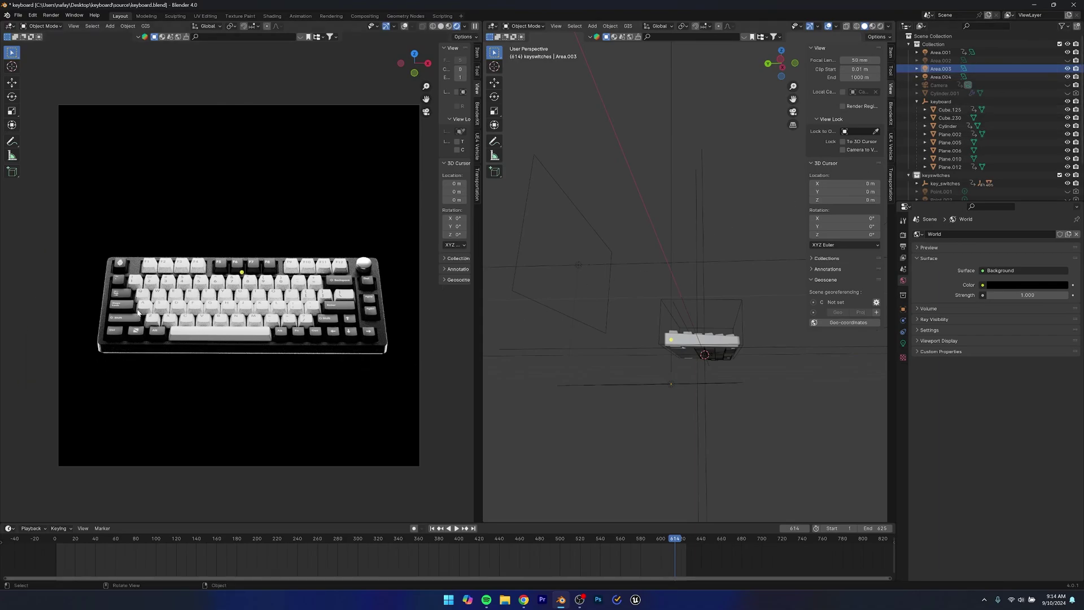
scroll(137, 313, up, 1)
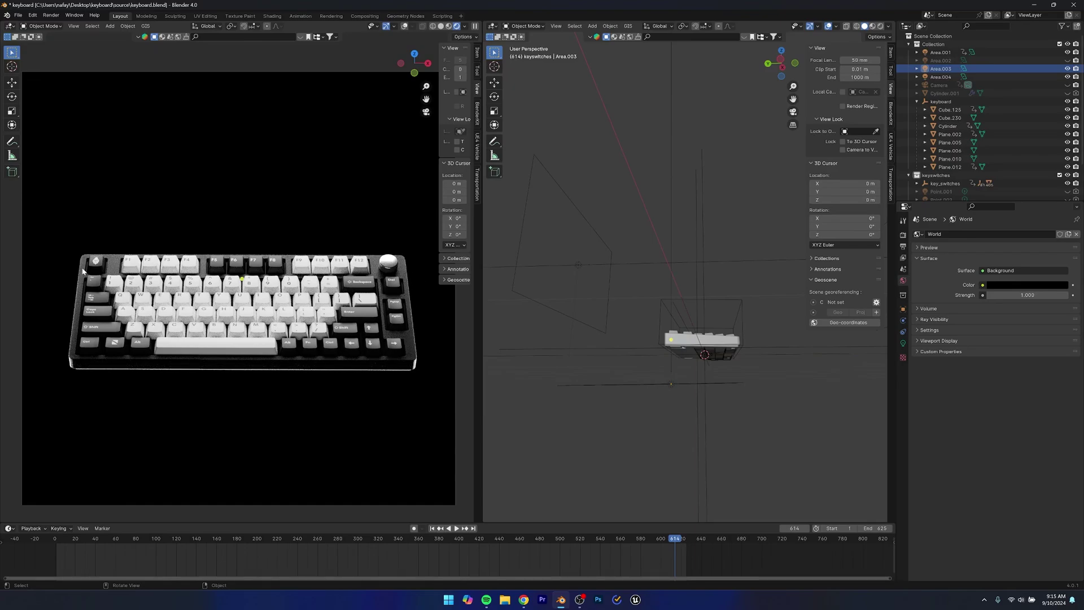
- Show Area.002 again and check it alongside Area.003 from lower and higher angles
click(1067, 61)
middle_drag(707, 358, 666, 382)
click(632, 405)
click(670, 399)
click(655, 360)
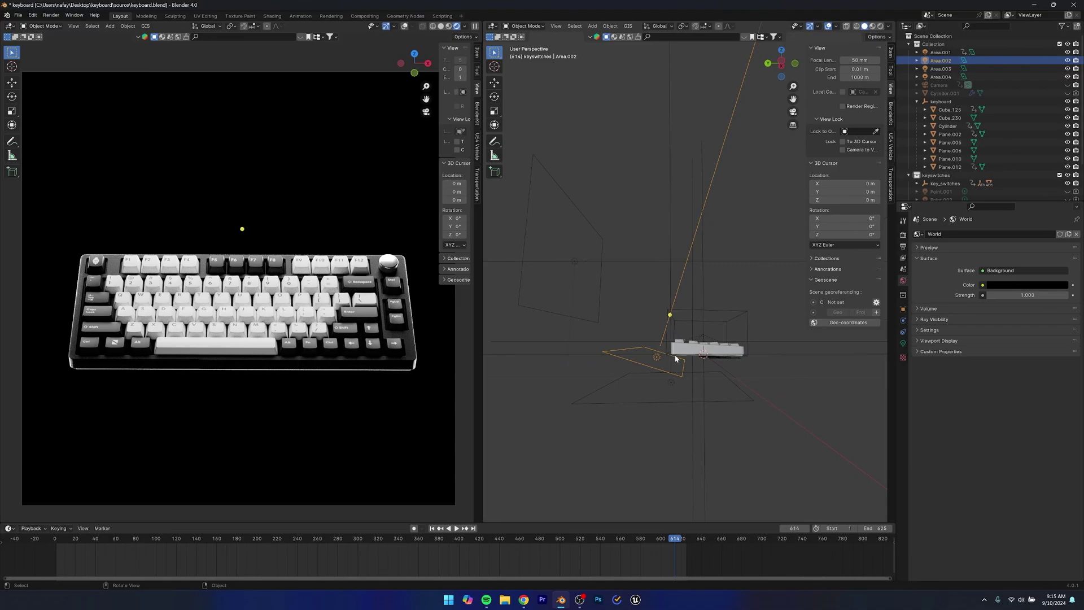
middle_drag(752, 378, 687, 376)
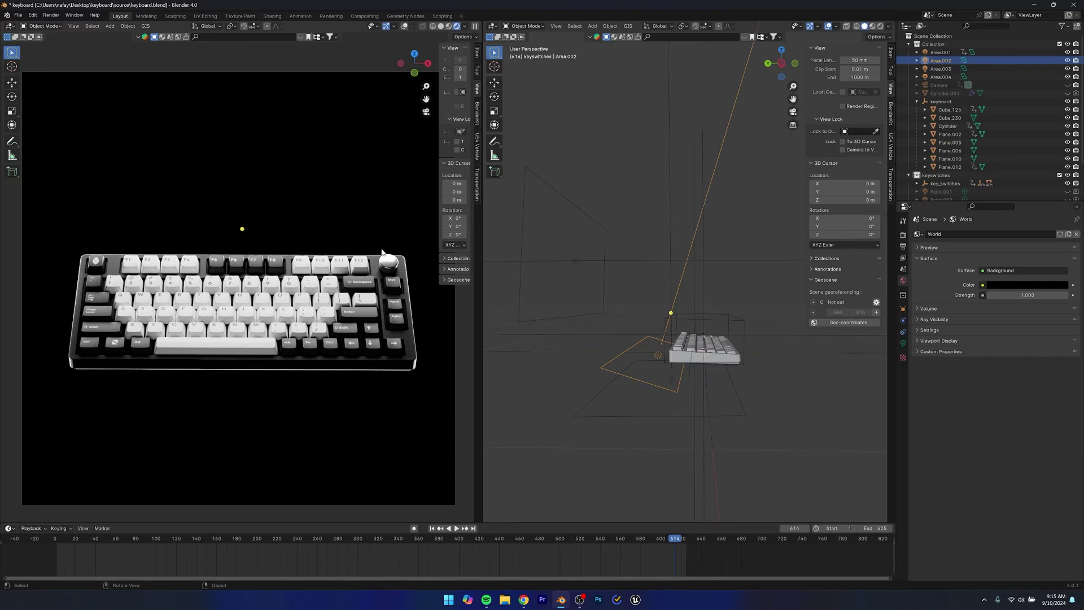
click(1068, 61)
- Save the file and add a plane as a backdrop
key(ctrl+s)
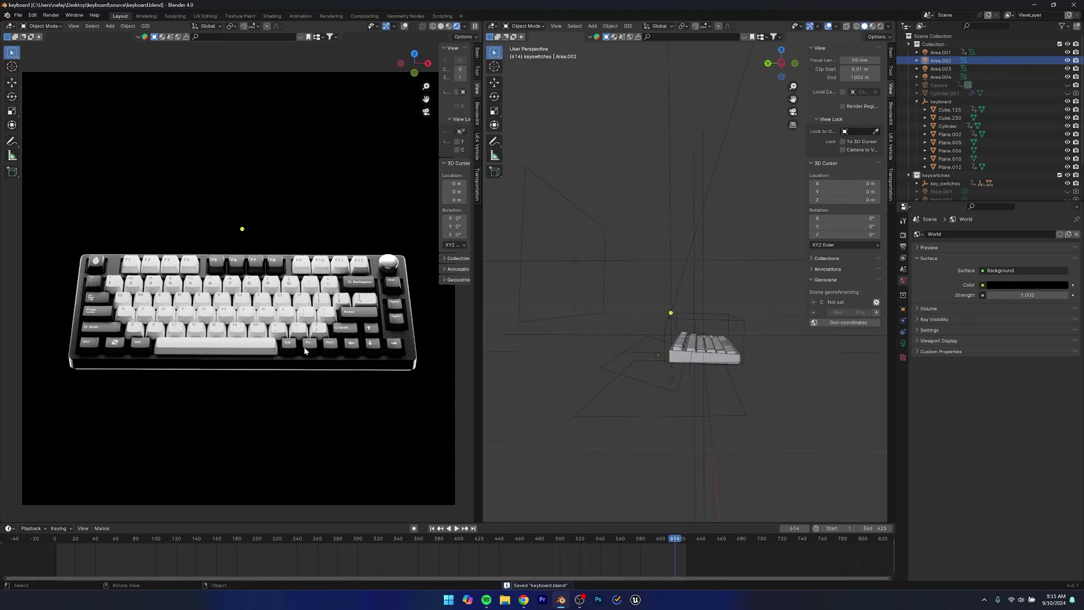
middle_drag(624, 407, 629, 367)
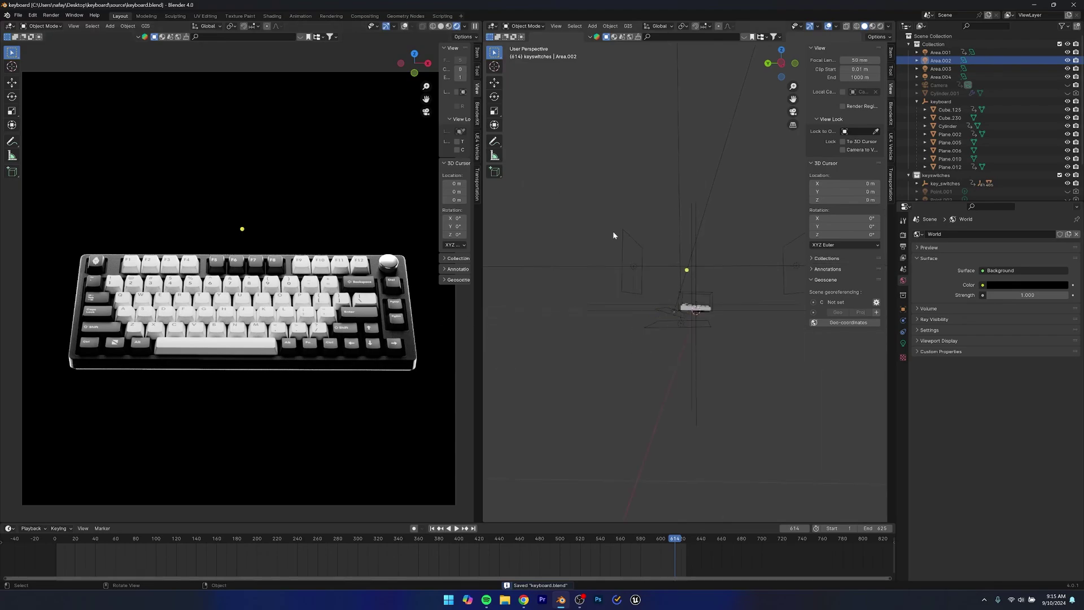
click(591, 26)
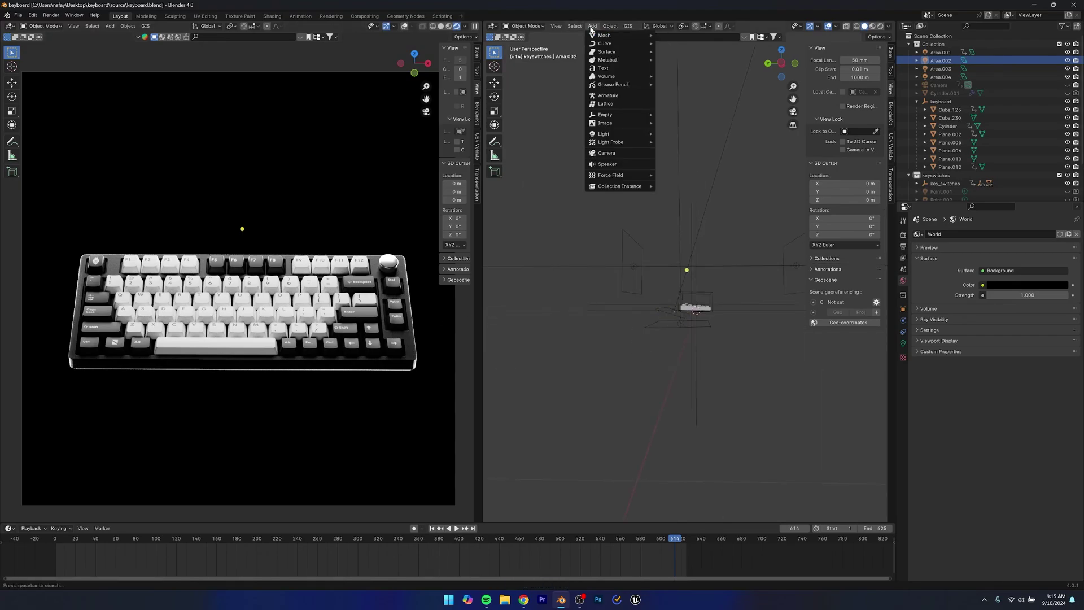
mouse_move(601, 35)
click(686, 35)
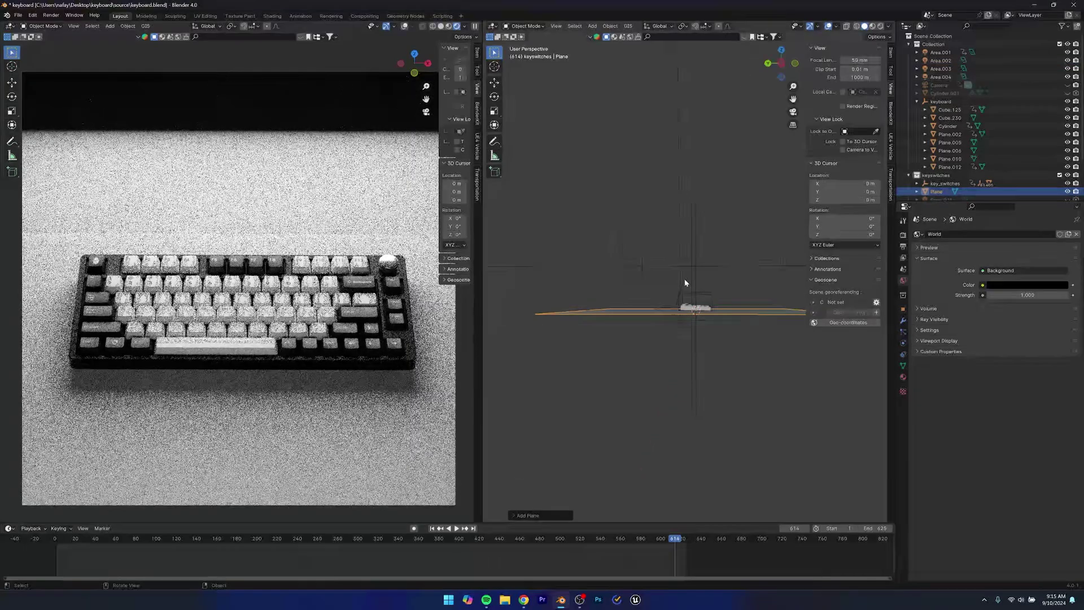
- Switch to side orthographic view, rotate the plane, and unhide the camera
key(r)
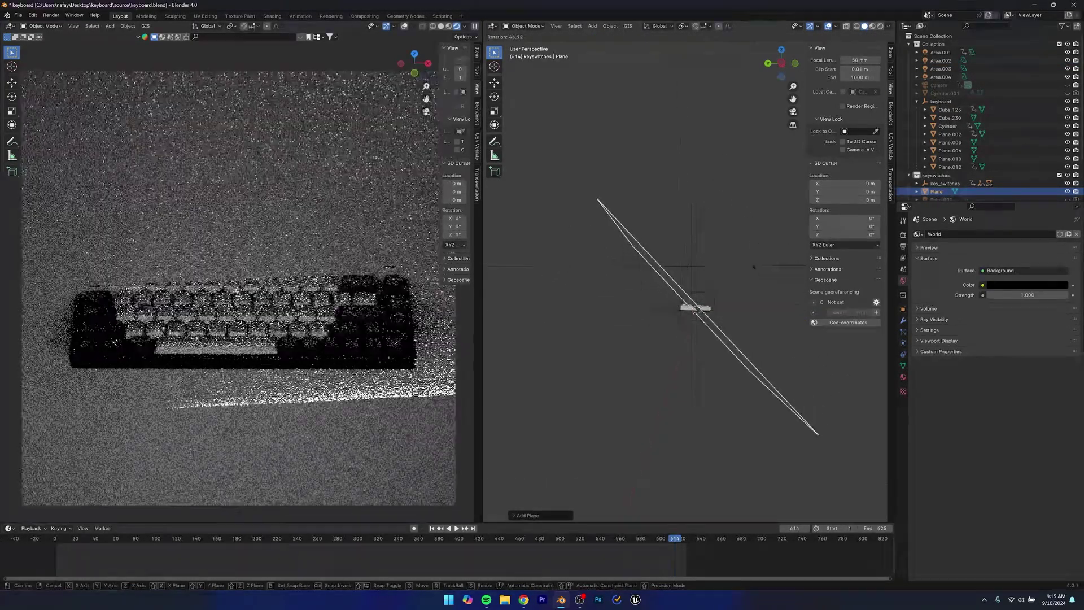
click(754, 262)
key(ctrl+z)
key(ctrl+KP_3)
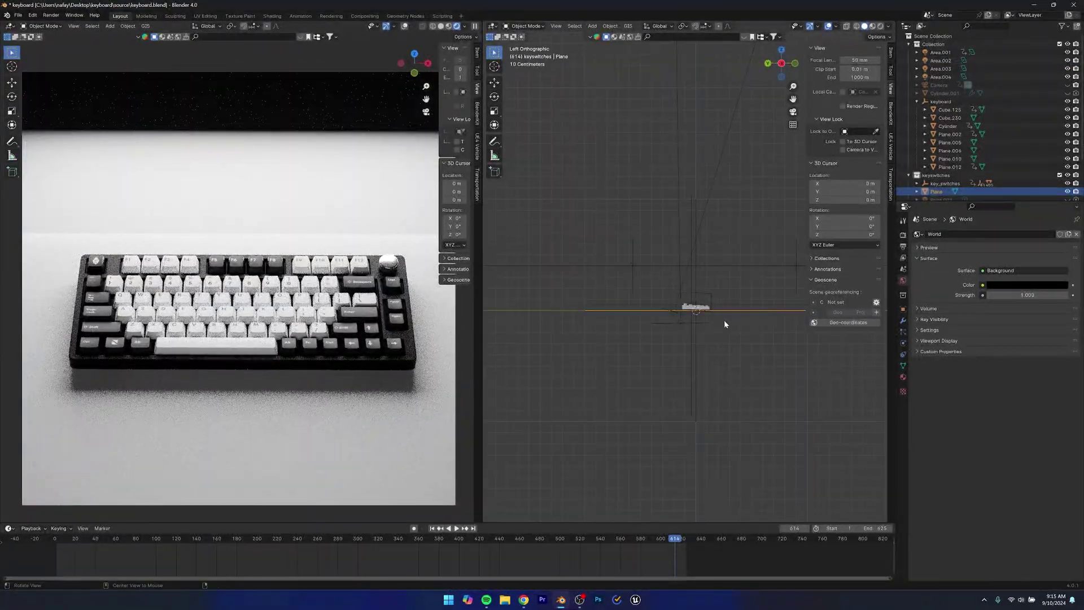
key(r)
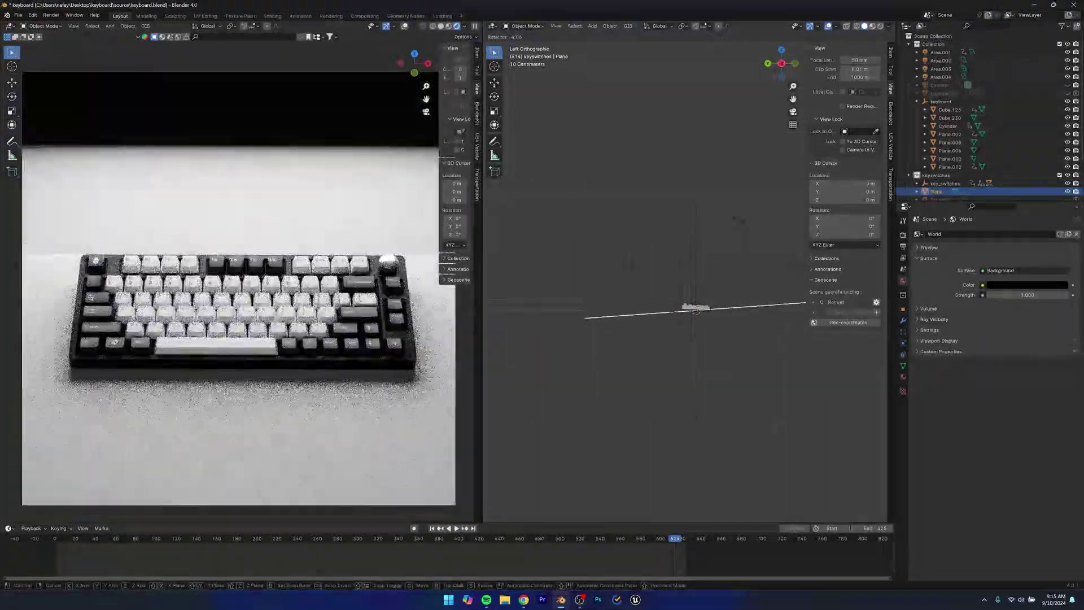
click(743, 222)
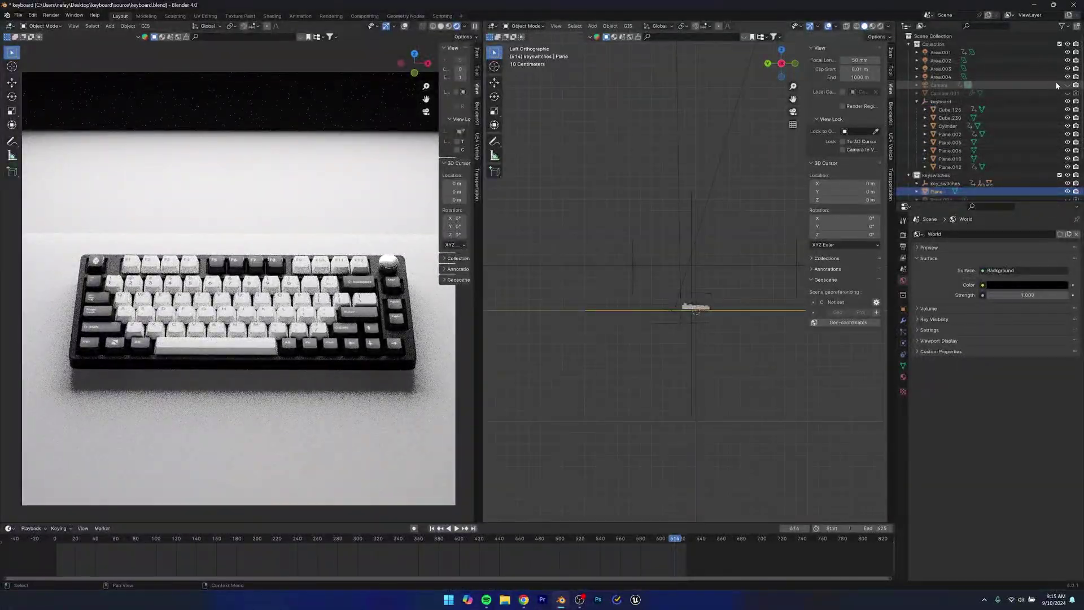
click(1068, 85)
- Tilt the plane into a steep diagonal, move it lower and forward, and scale it up
key(r)
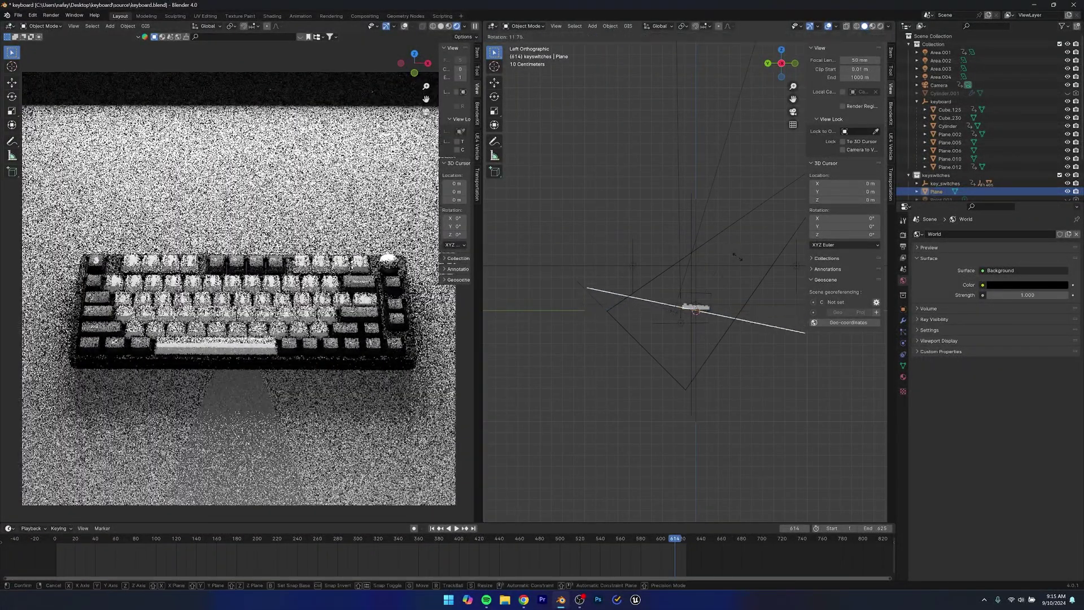
click(720, 311)
scroll(713, 265, down, 2)
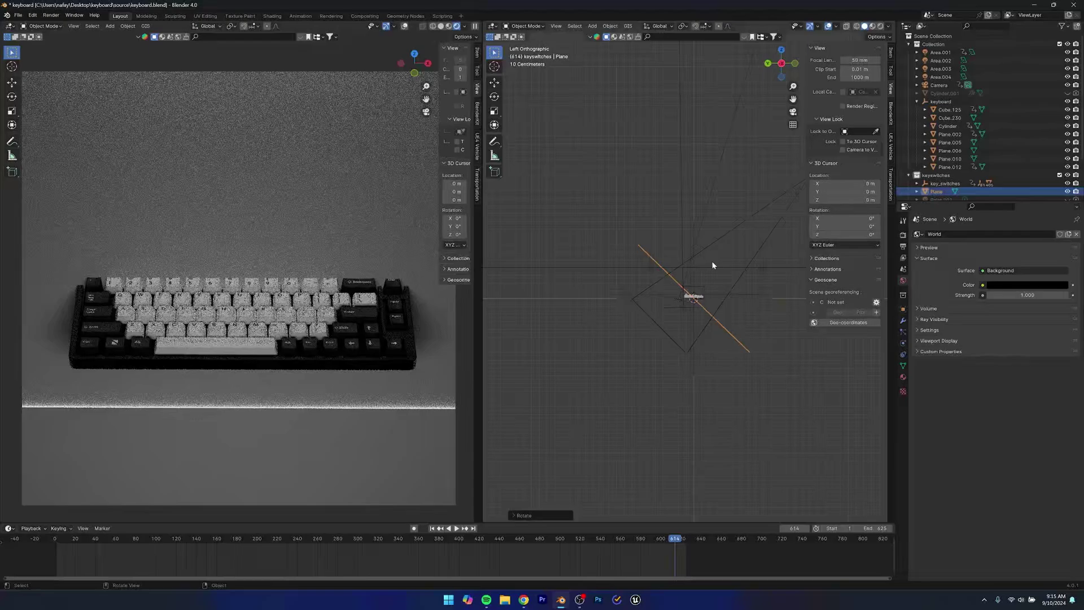
key(g)
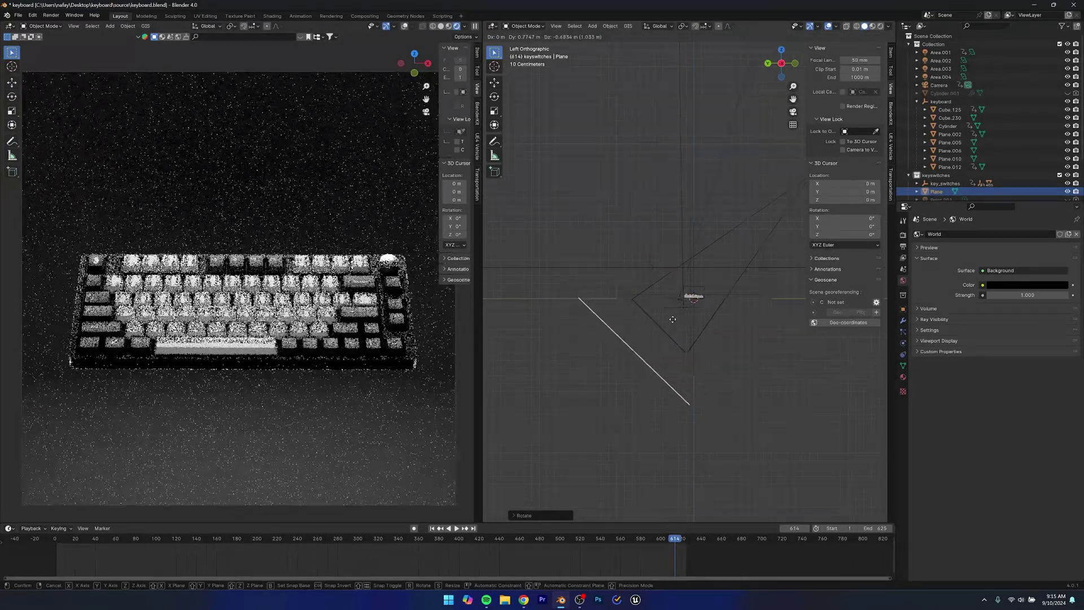
click(644, 338)
key(s)
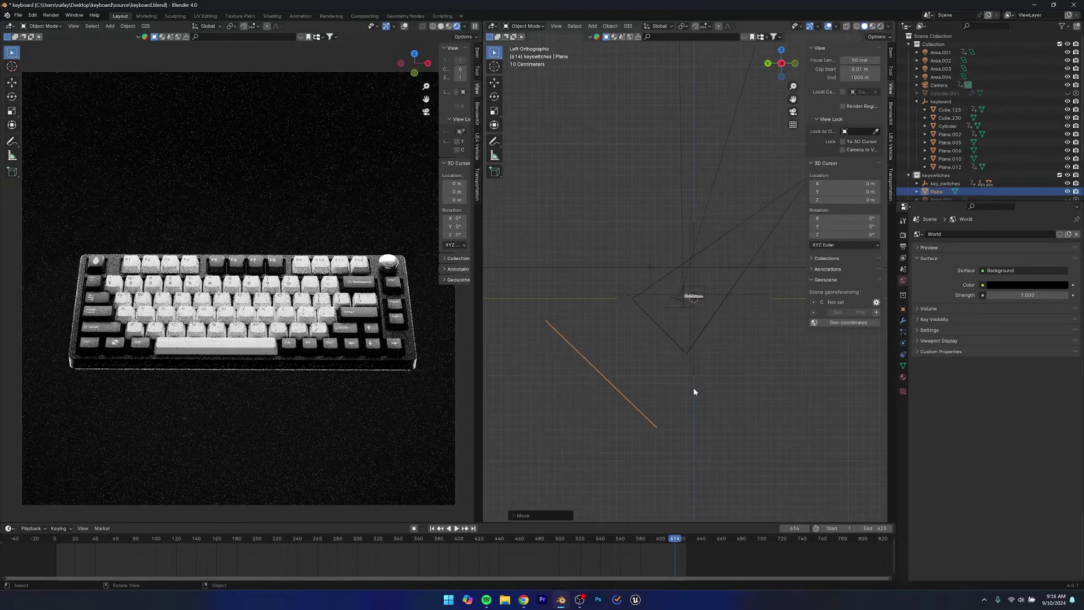
click(754, 398)
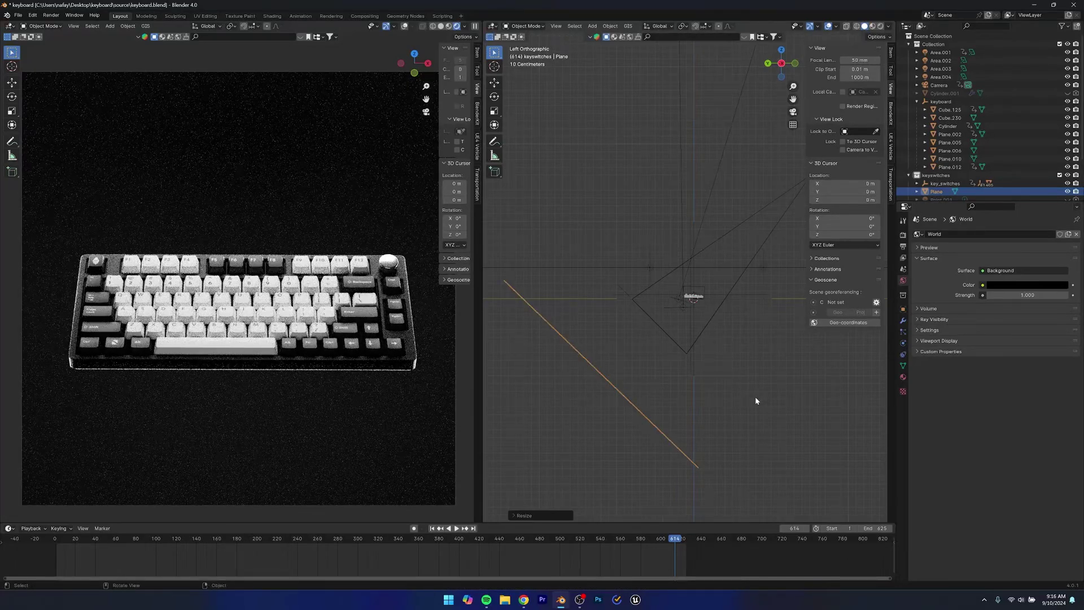
- Add a point light and place it beside the backdrop plane
click(592, 26)
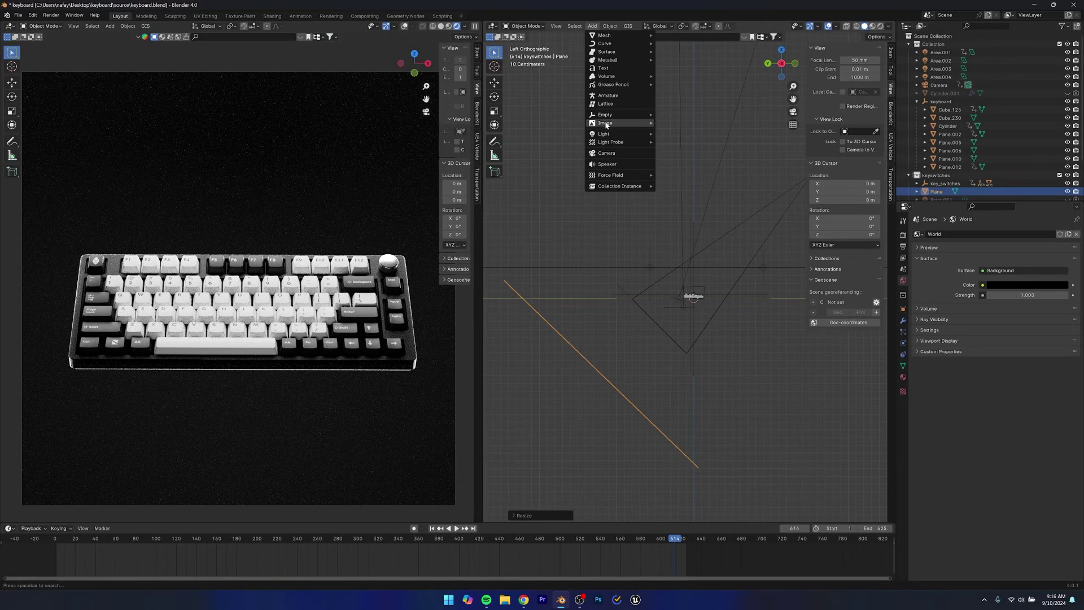
mouse_move(607, 134)
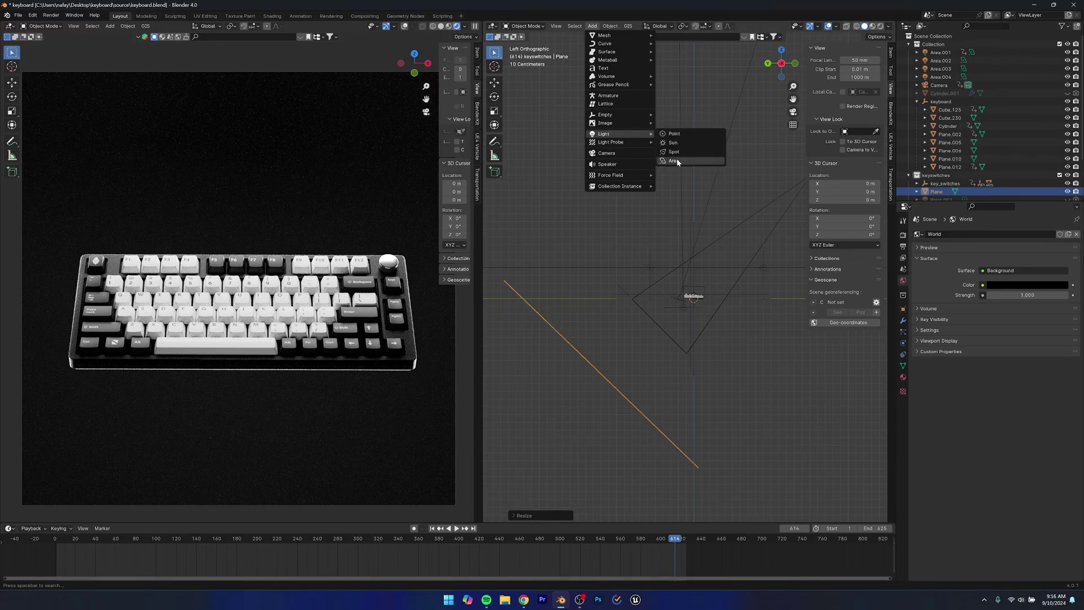
click(678, 134)
key(g)
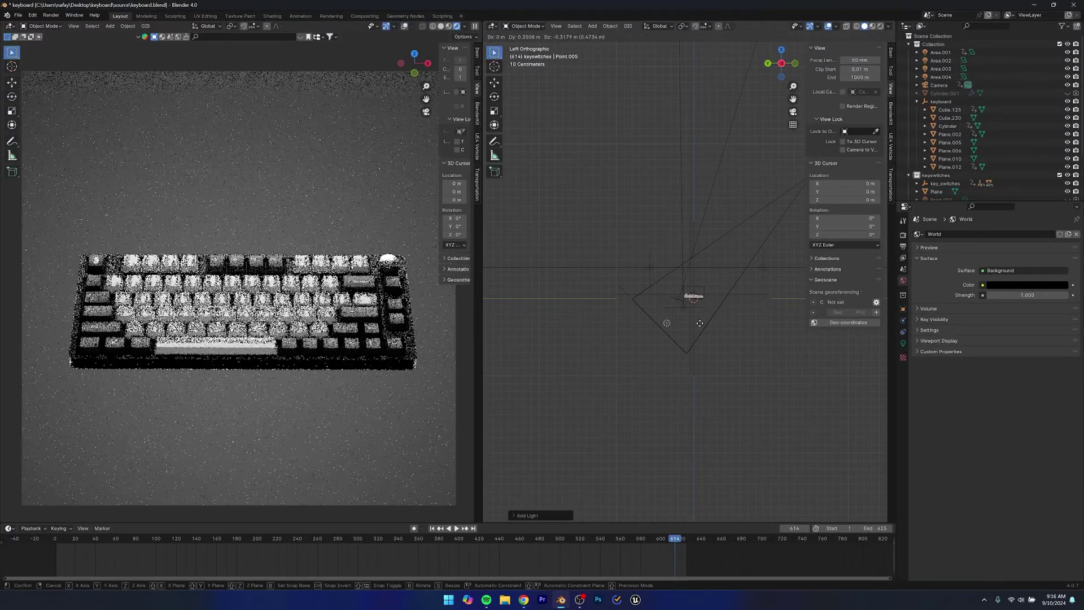
click(652, 363)
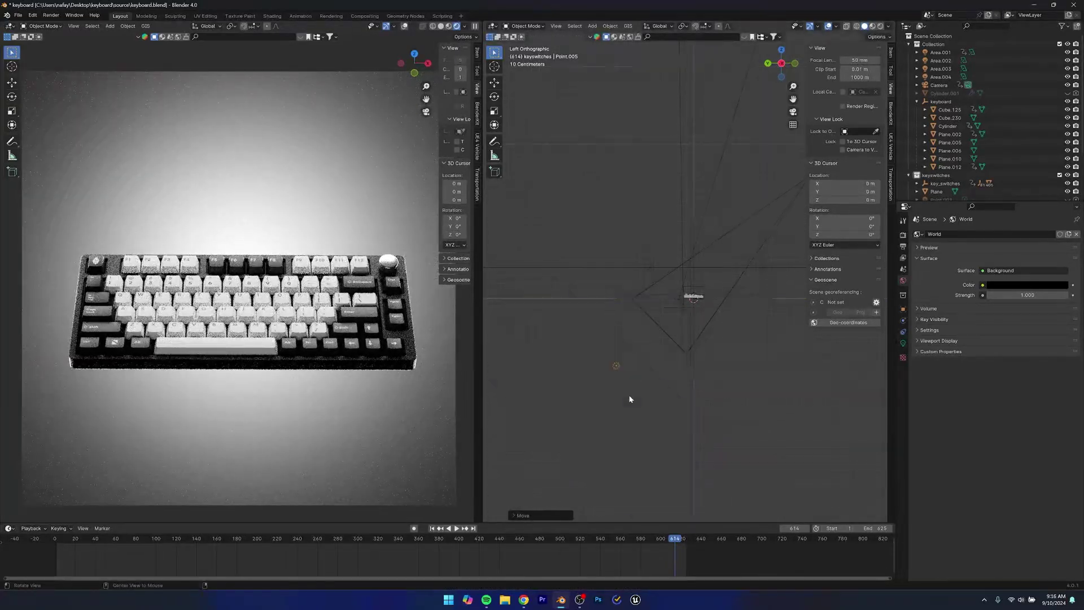
middle_drag(630, 399, 578, 348)
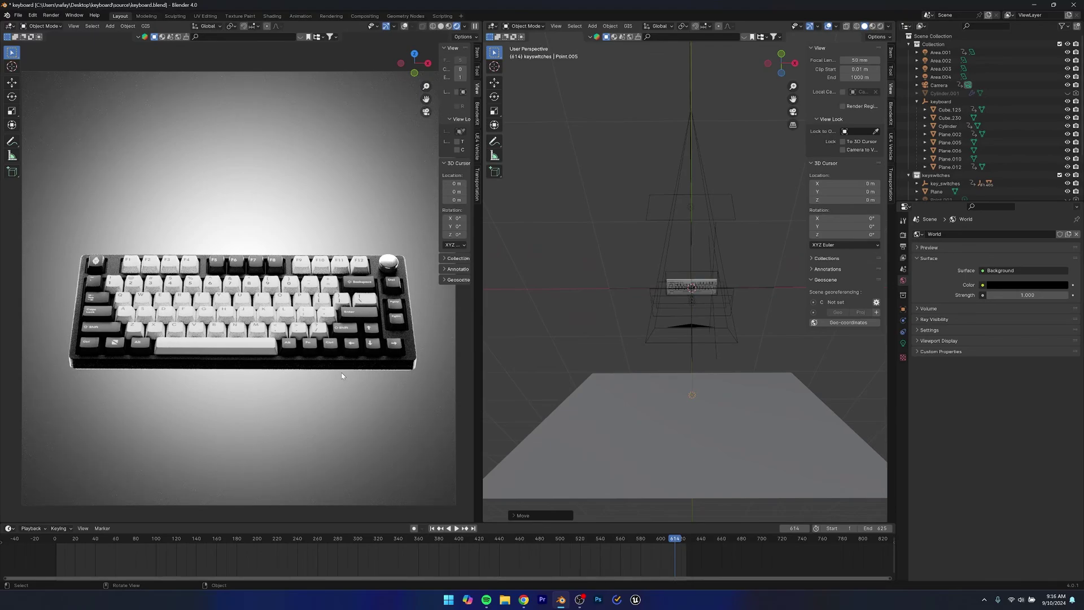
middle_drag(768, 433, 804, 325)
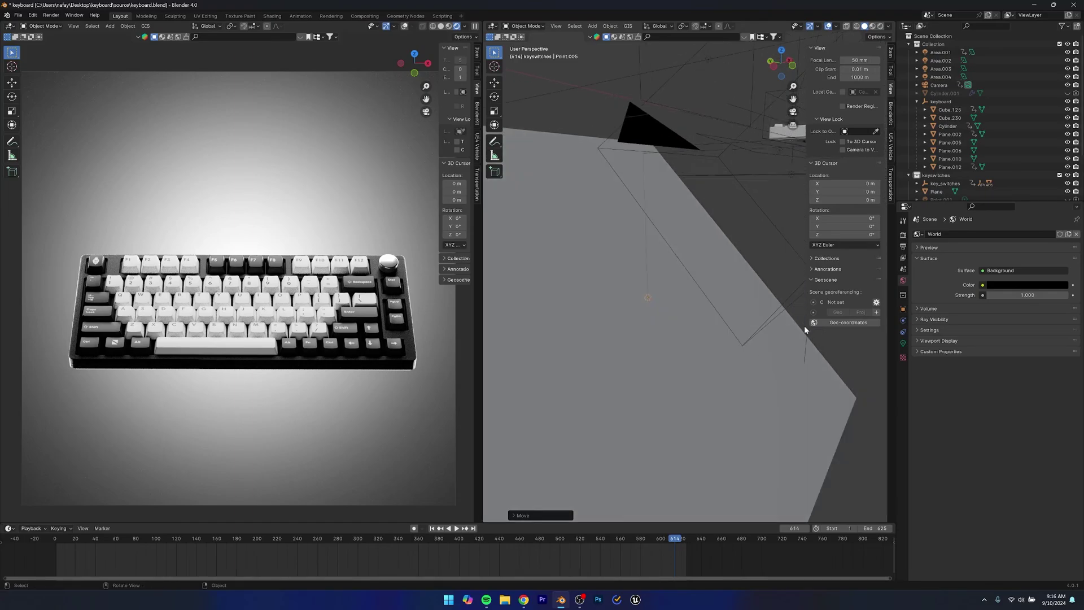
- Increase the point light's radius to 0.36 m
click(903, 343)
mouse_move(1023, 301)
mouse_down()
mouse_move(1051, 302)
mouse_move(1031, 301)
mouse_move(1040, 302)
mouse_up()
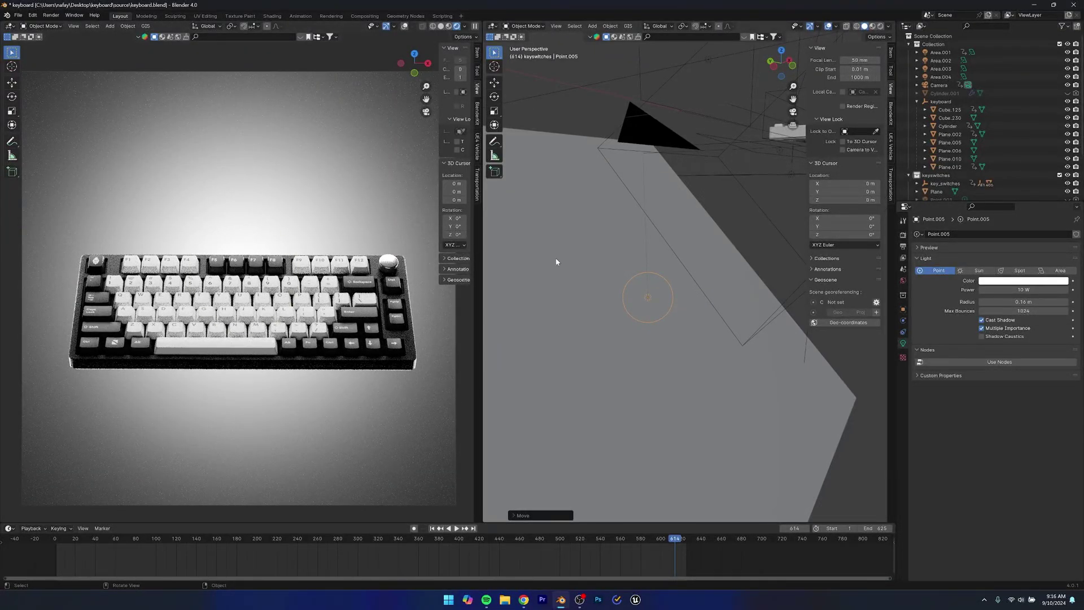
drag(1034, 301, 1061, 301)
middle_drag(627, 271, 497, 288)
- Move the backdrop plane to a new position behind the keyboard
click(722, 354)
key(g)
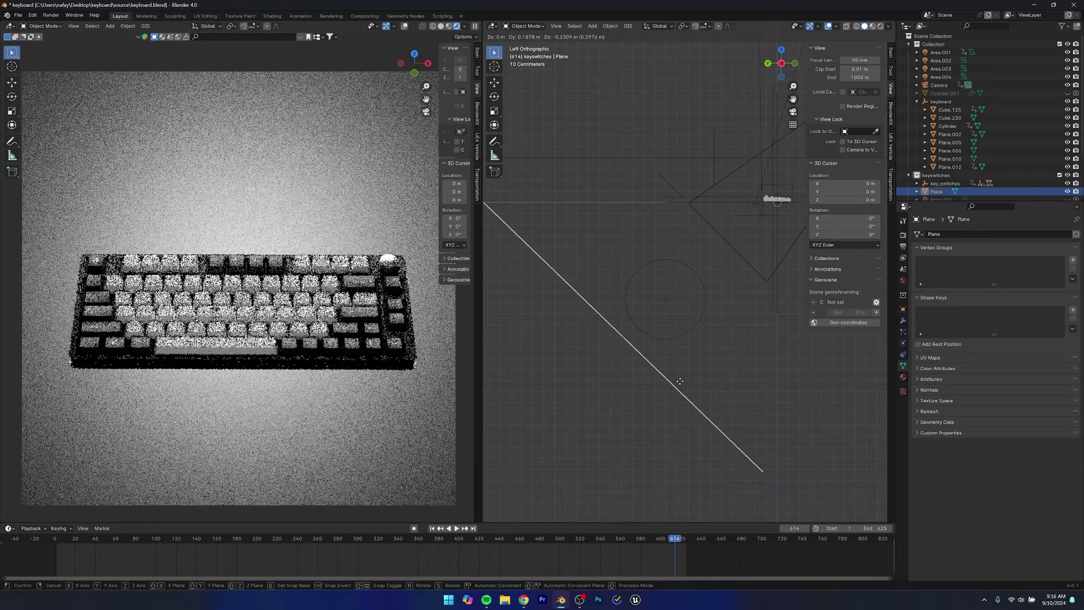
click(678, 378)
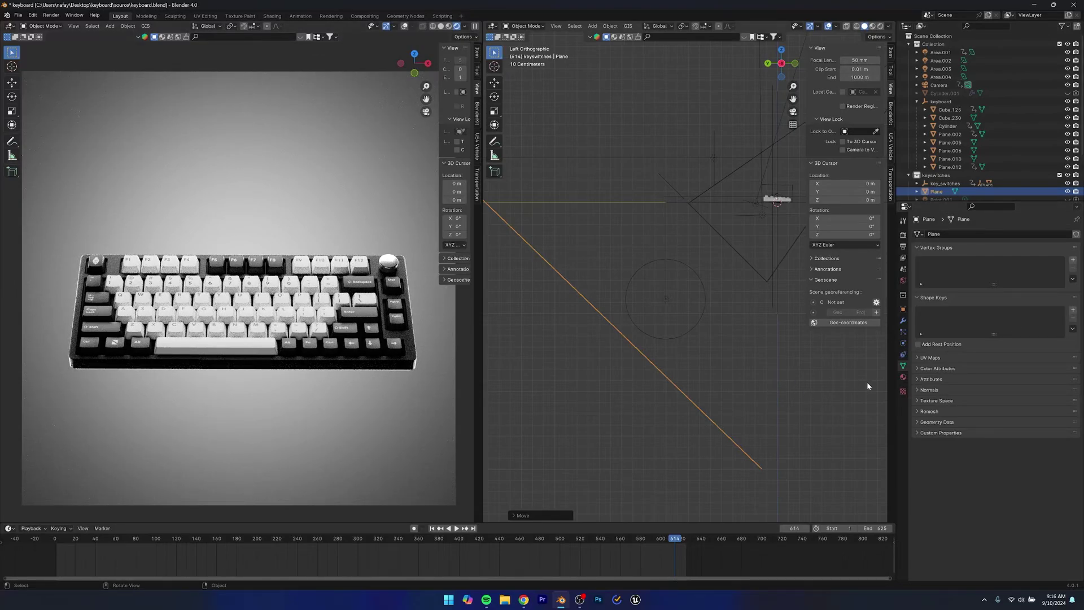
- Give the plane a new material with a near-black base colour
click(903, 377)
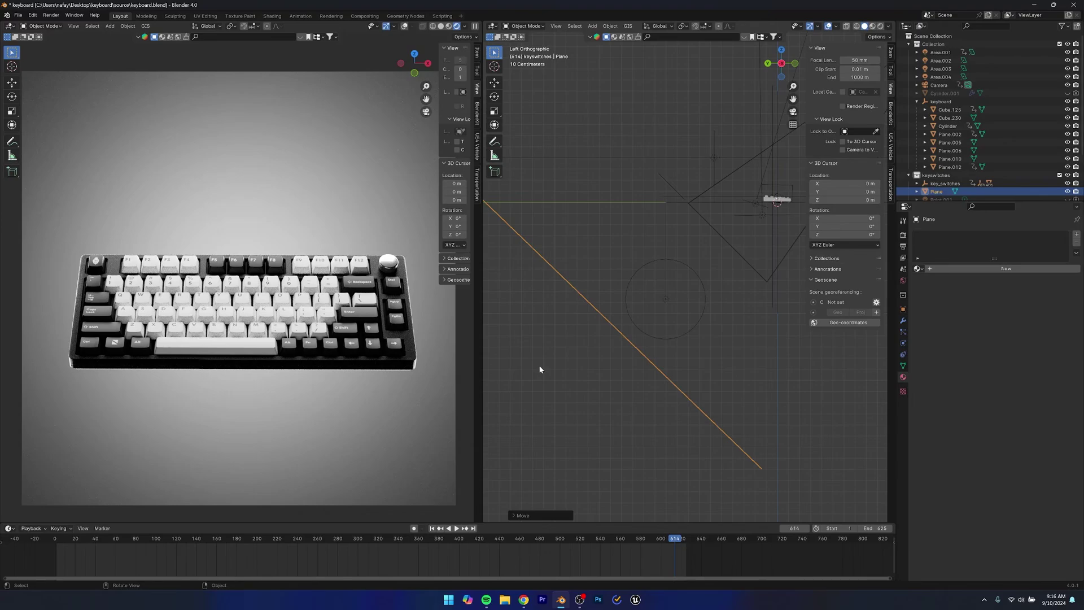
click(954, 268)
click(1012, 320)
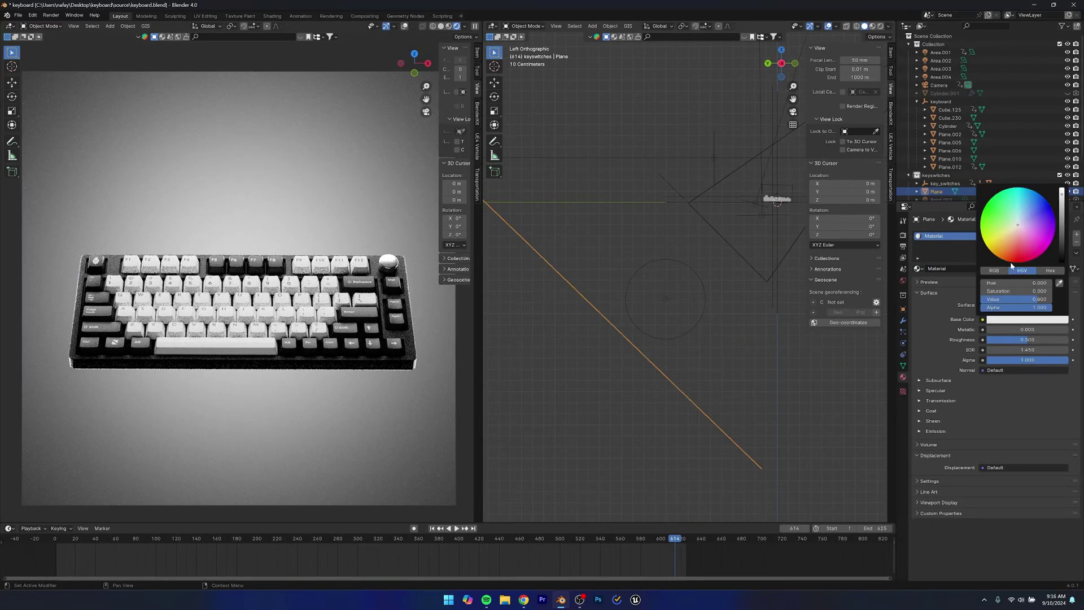
drag(1062, 205, 1062, 229)
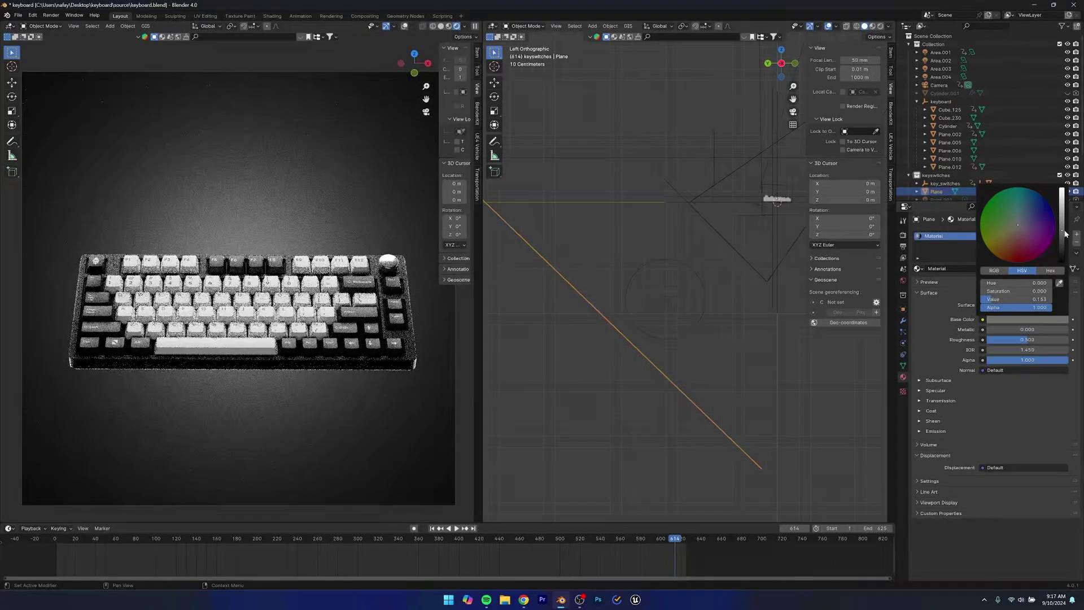
click(605, 418)
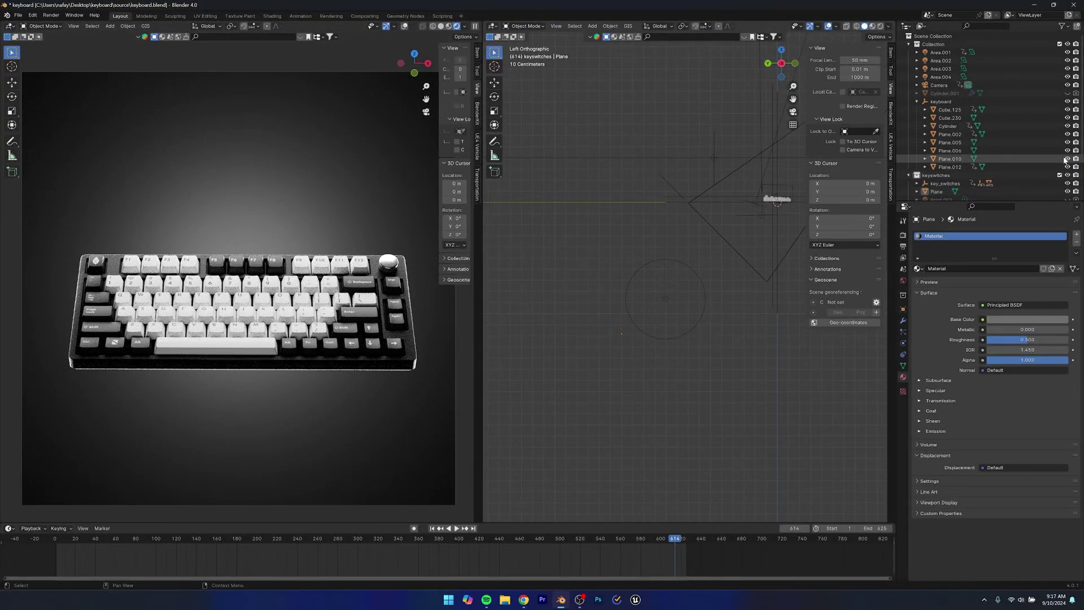
middle_drag(655, 293, 629, 371)
click(628, 371)
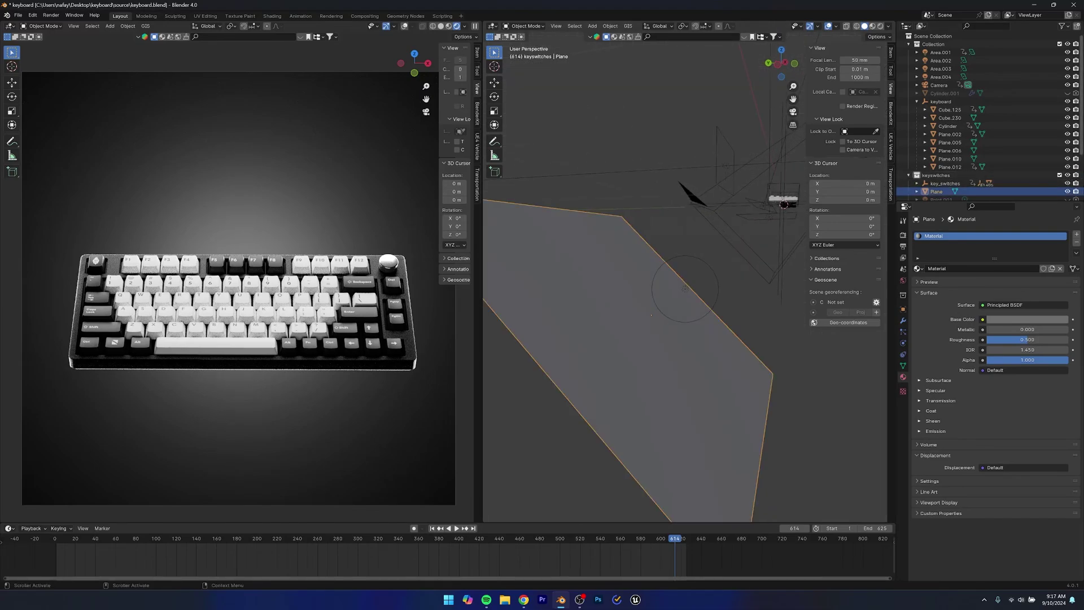
click(1068, 191)
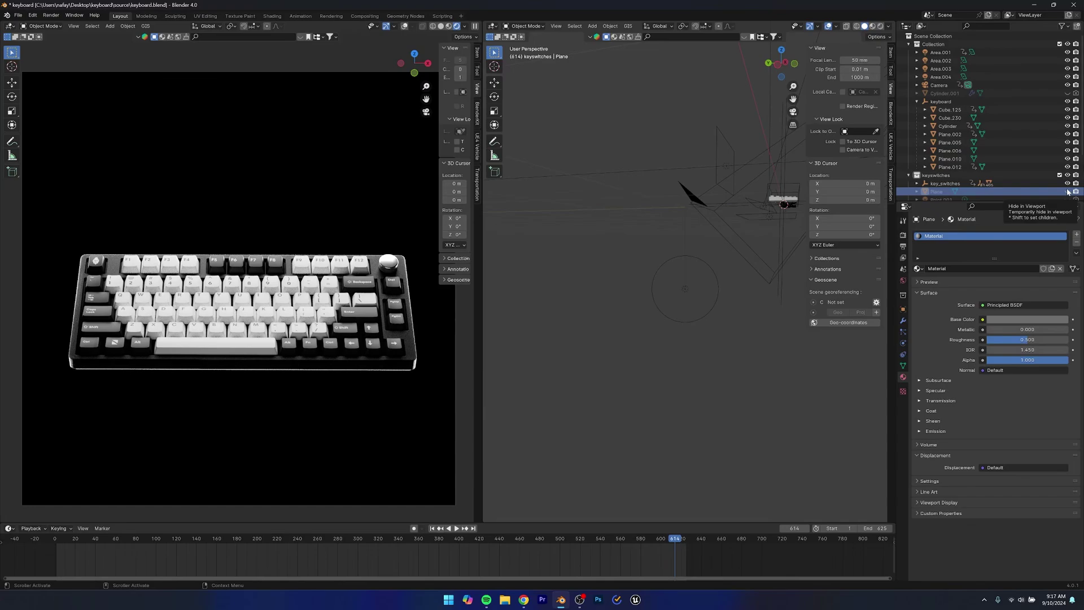
click(1068, 192)
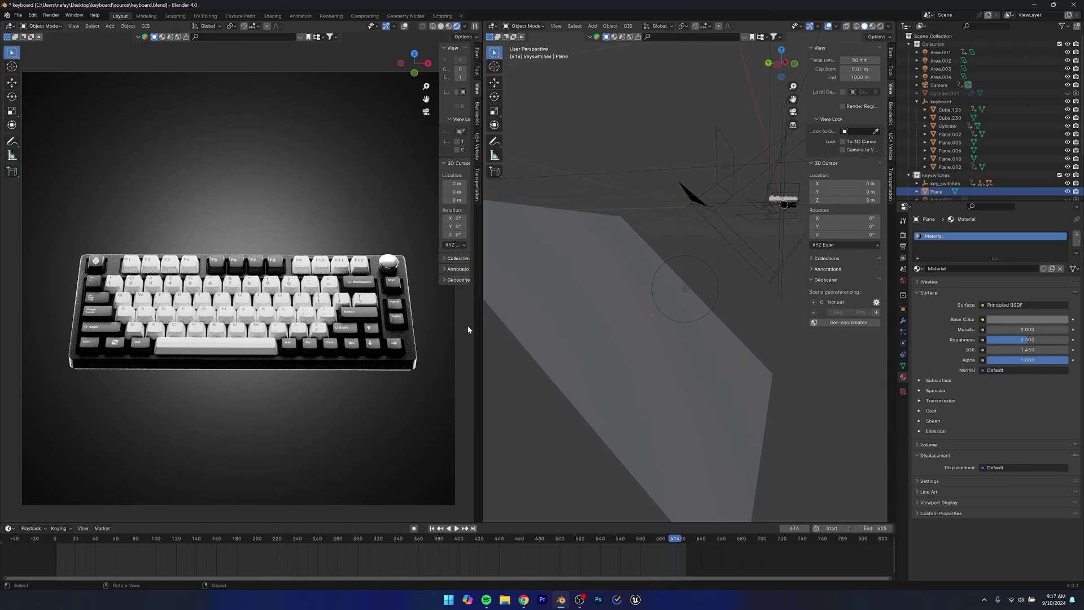
- Select the point light and set its radius to 0.16 m
click(687, 289)
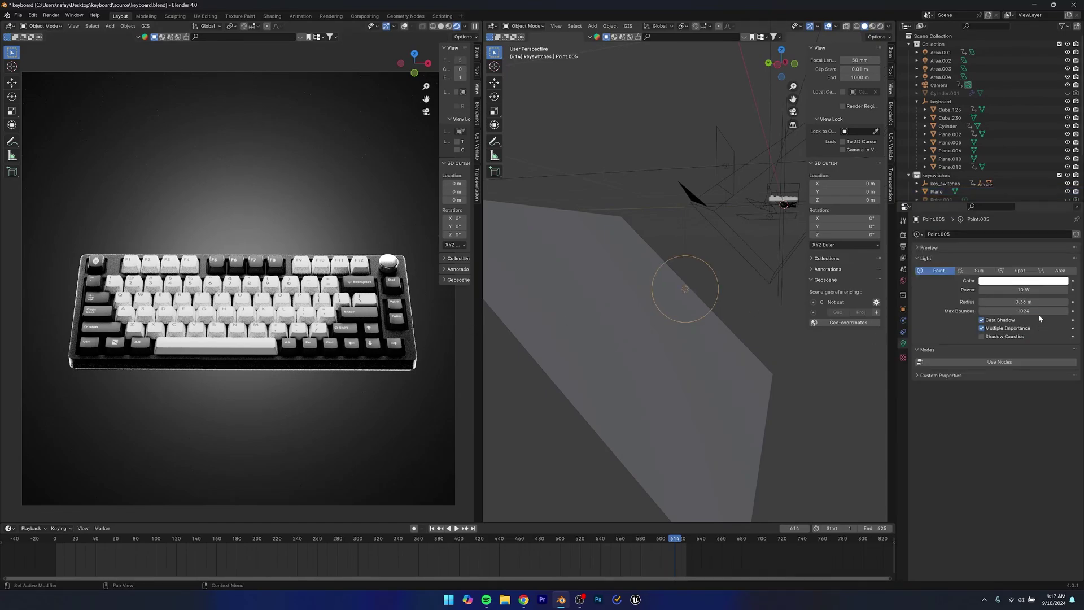
drag(1017, 302, 1039, 301)
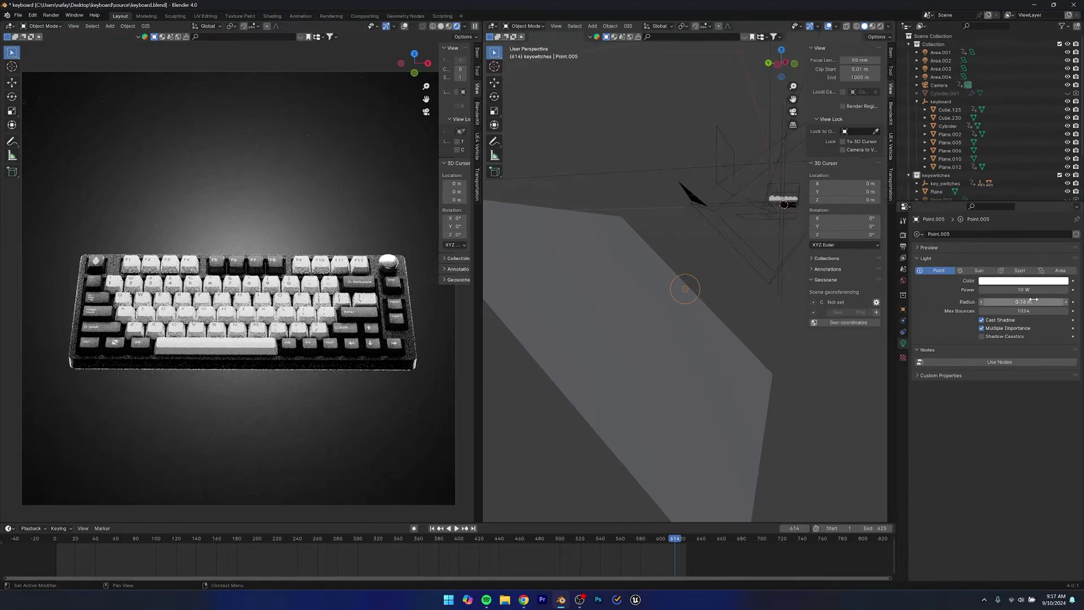
middle_drag(588, 354, 657, 365)
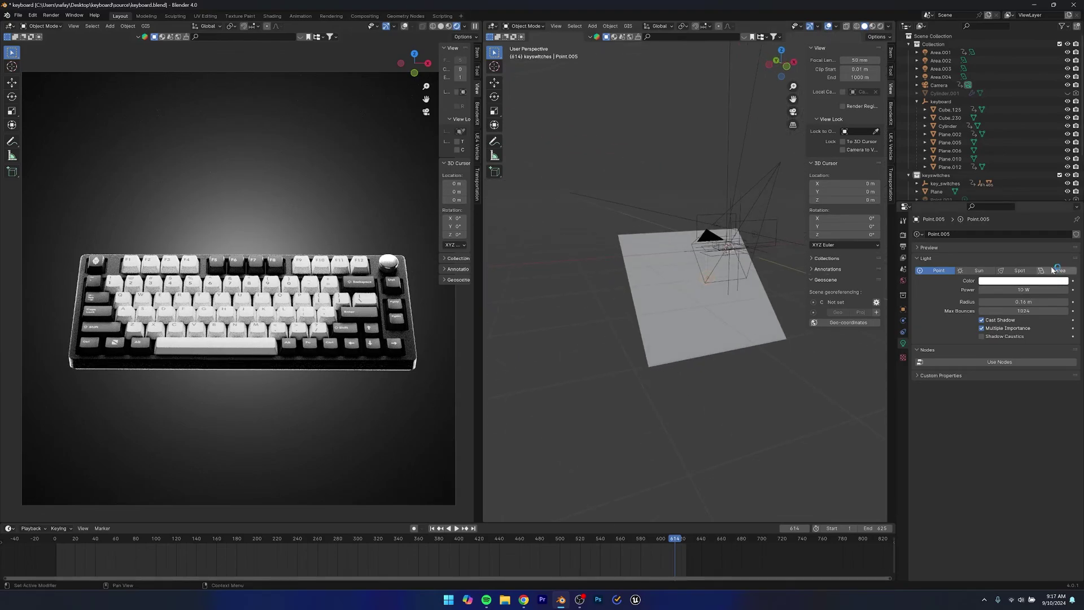
- Tint the point light's colour lavender-purple
click(1037, 280)
drag(1023, 203, 1034, 196)
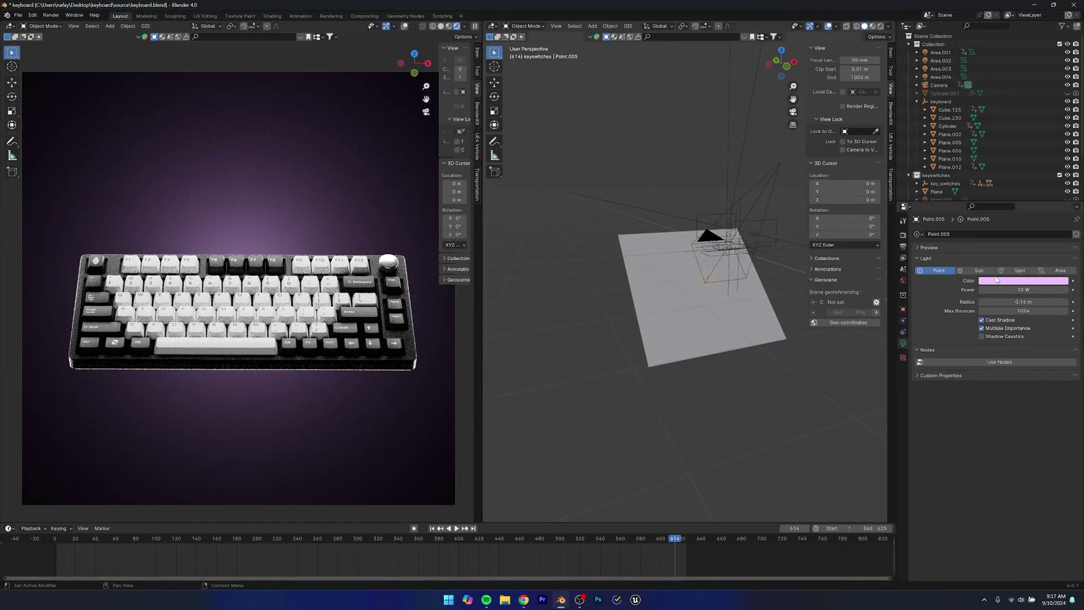
click(1025, 281)
drag(1026, 195, 1023, 197)
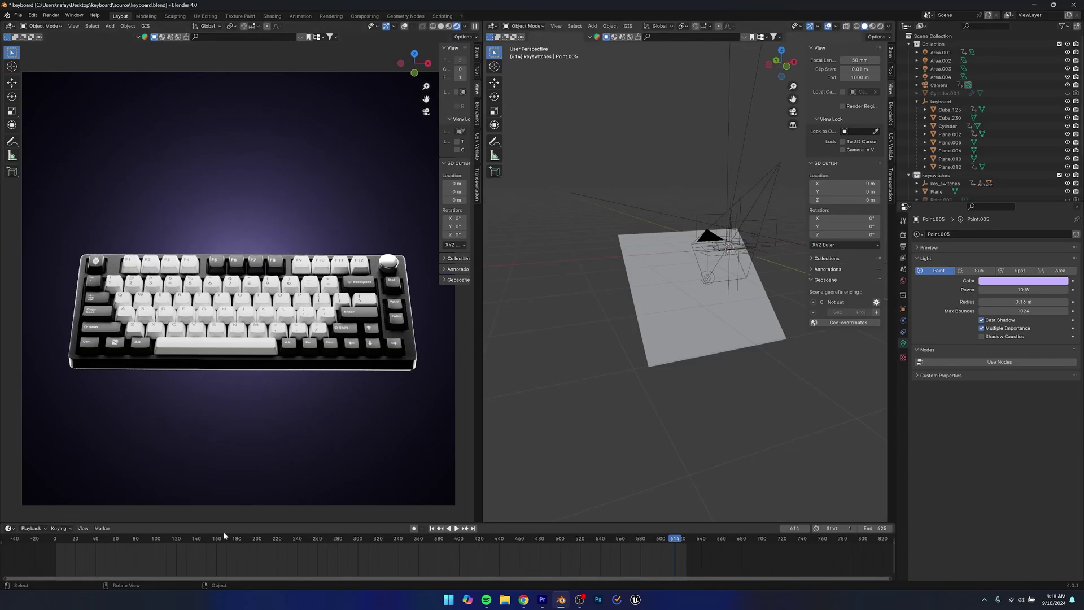
- Play the animation from near the start through frame 620 against the purple vignette backdrop
key(space)
drag(225, 538, 681, 503)
key(space)
key(space)
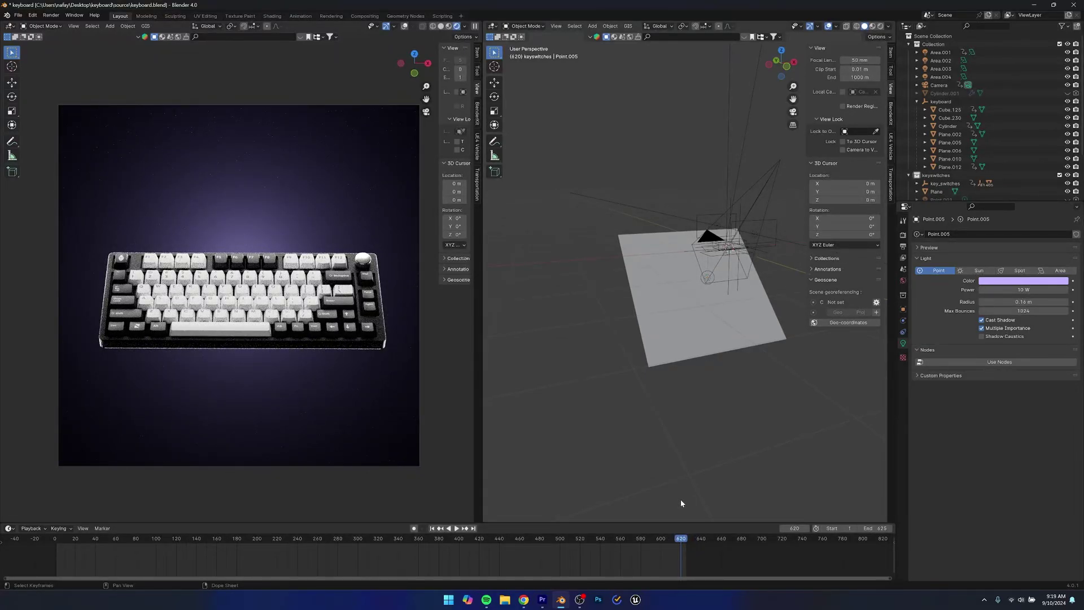